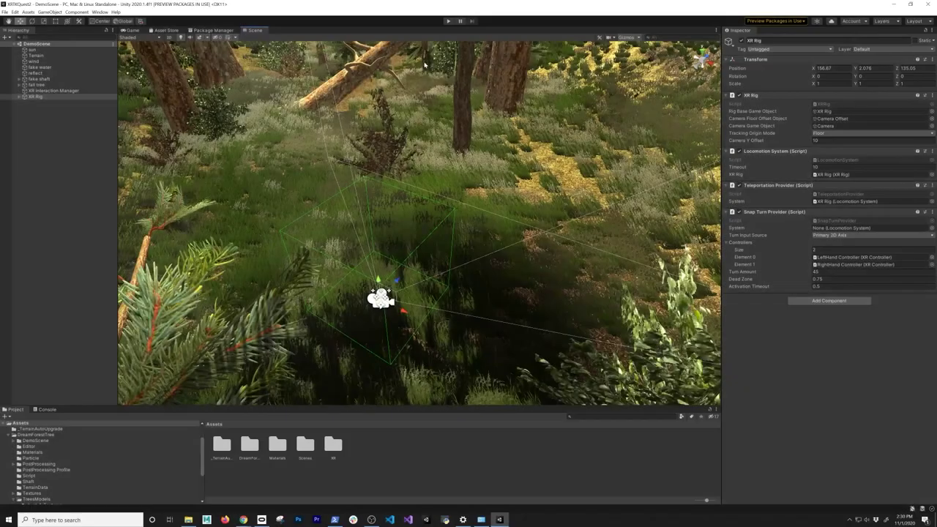
Preview the forest demo scene containing the XR Rig in play mode.
{"action": "left_click", "coordinate": [449, 21]}
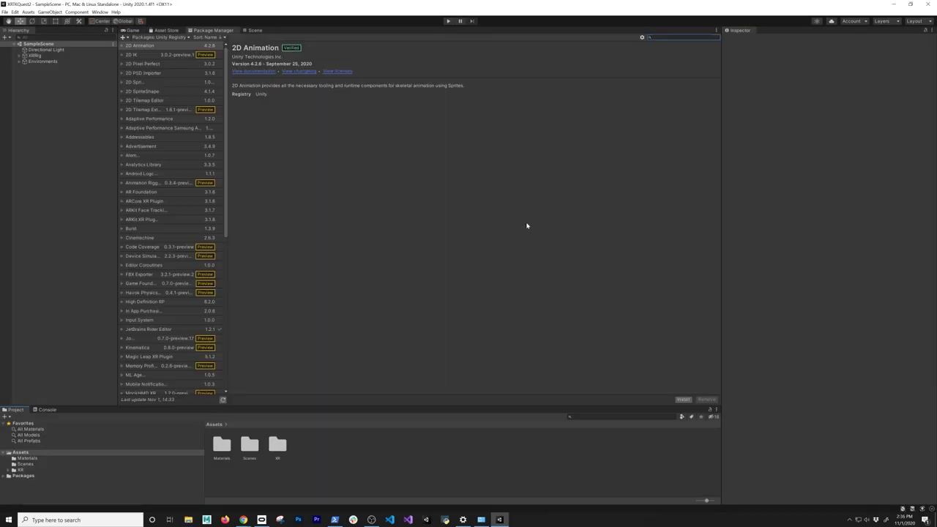
Review the Dream Forest Tree page in Chrome and import all of that package's files into the Unity project from My Assets.
{"action": "mouse_move", "coordinate": [242, 521]}
{"action": "left_click", "coordinate": [206, 489]}
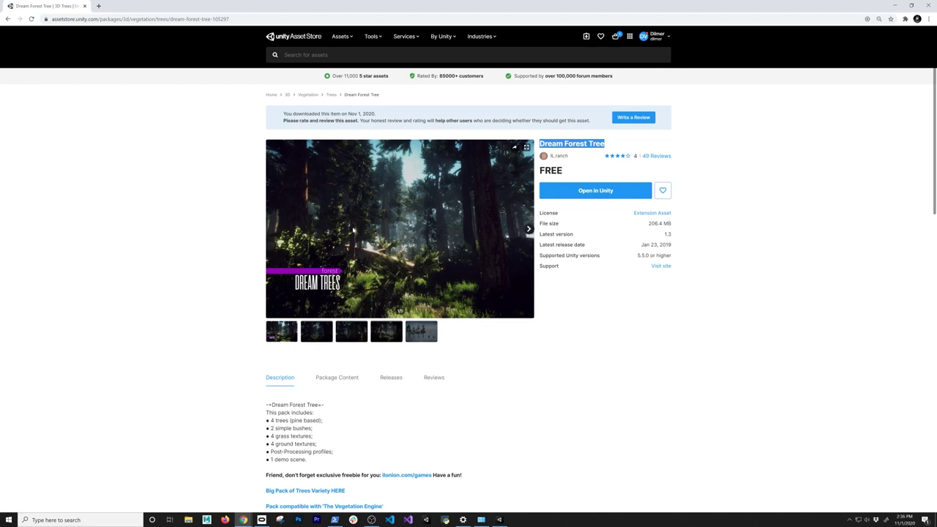
{"action": "left_click", "coordinate": [895, 6]}
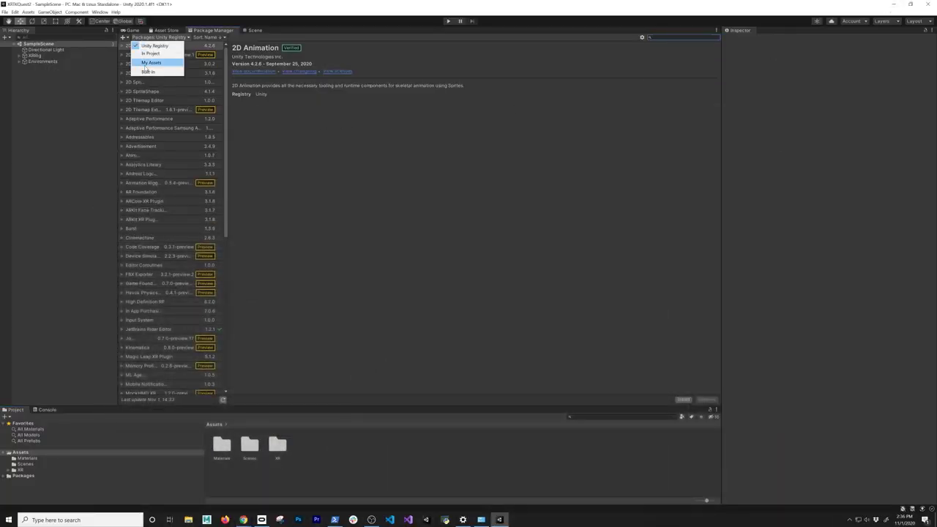
{"action": "left_click", "coordinate": [151, 63]}
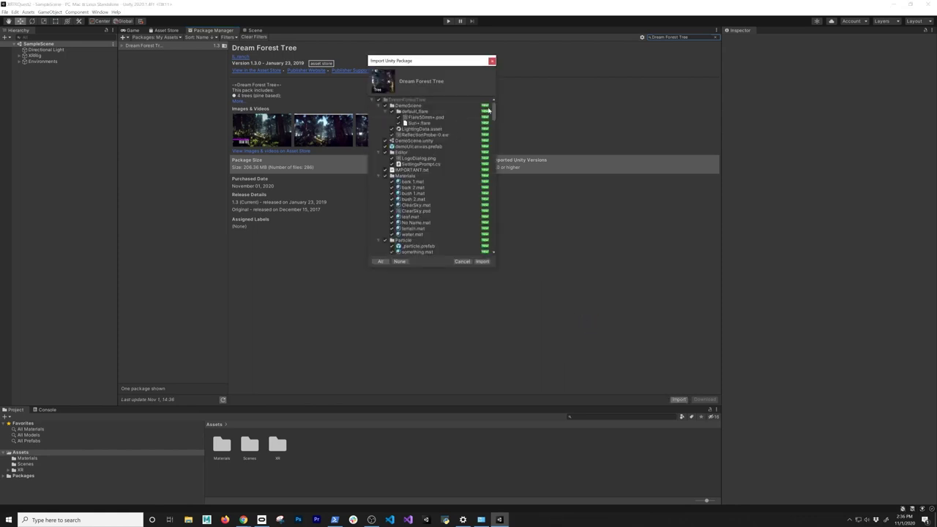
{"action": "left_click", "coordinate": [482, 262]}
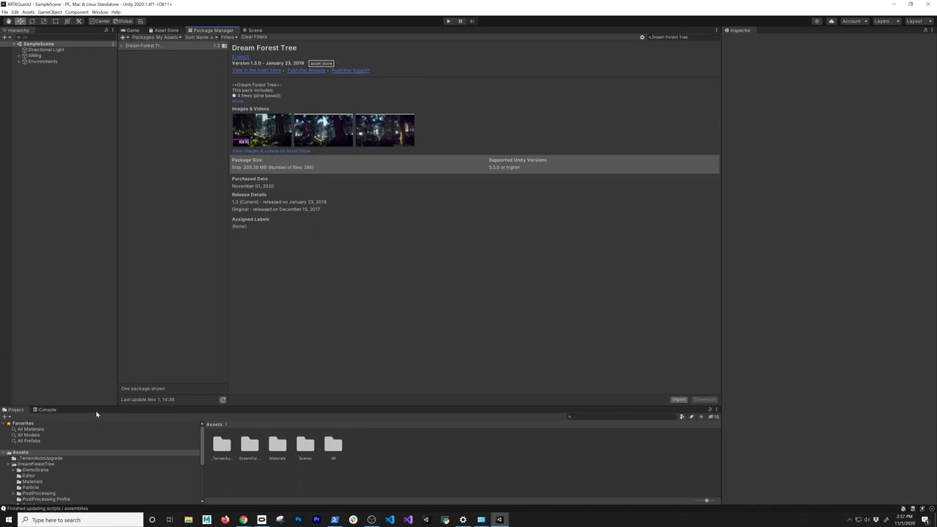
Open the DemoScene from the imported DreamForestTree folder and test it briefly in play mode.
{"action": "left_click_drag", "start_coordinate": [97, 408], "coordinate": [111, 343]}
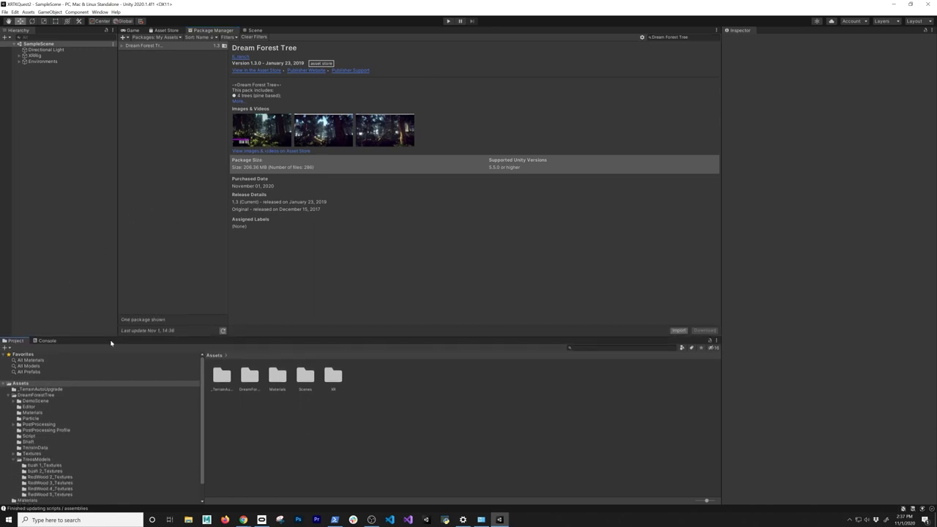
{"action": "left_click", "coordinate": [39, 390]}
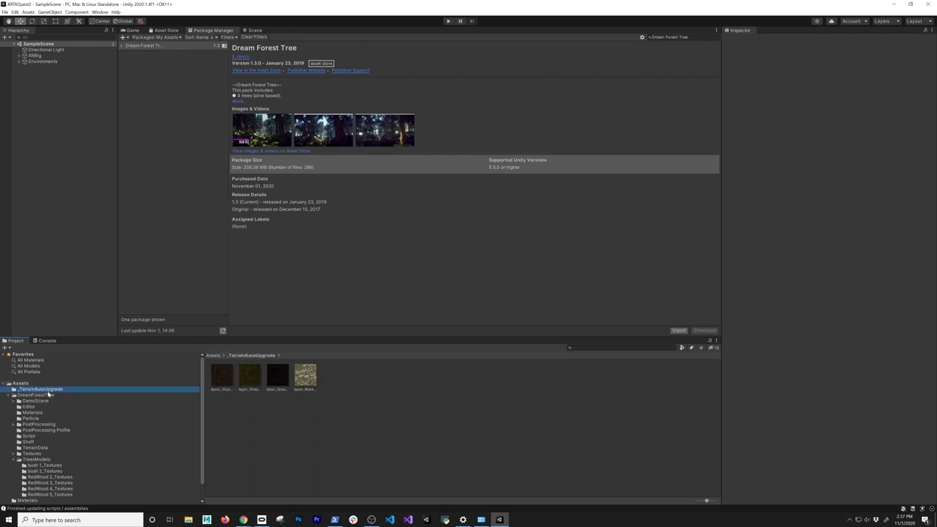
{"action": "left_click", "coordinate": [37, 395]}
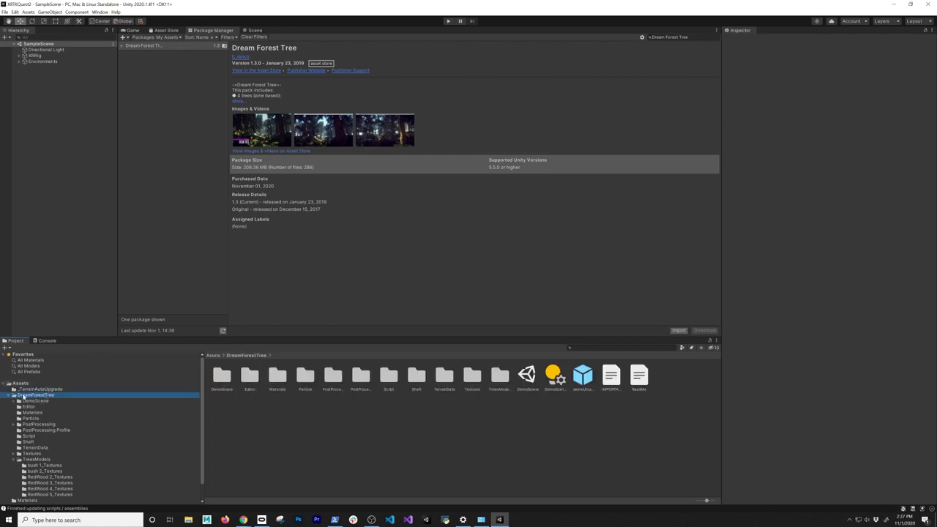
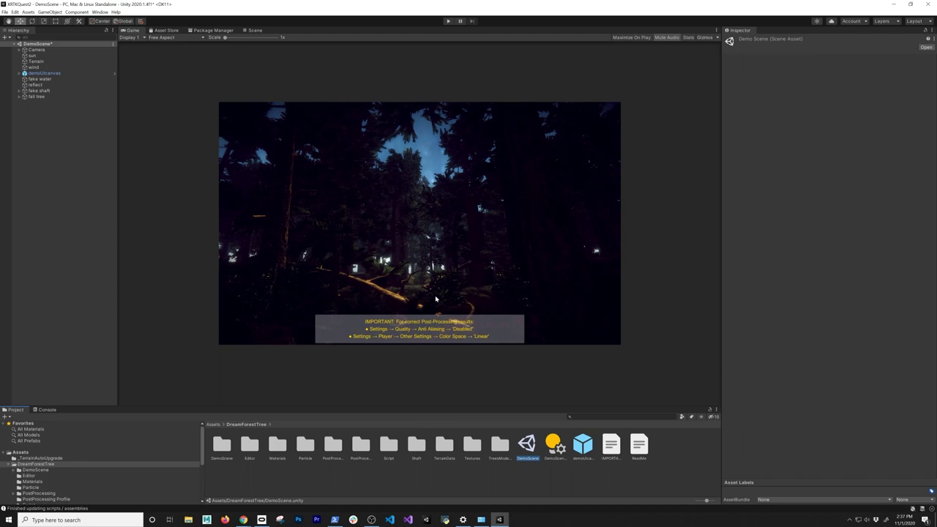
{"action": "left_click", "coordinate": [447, 22]}
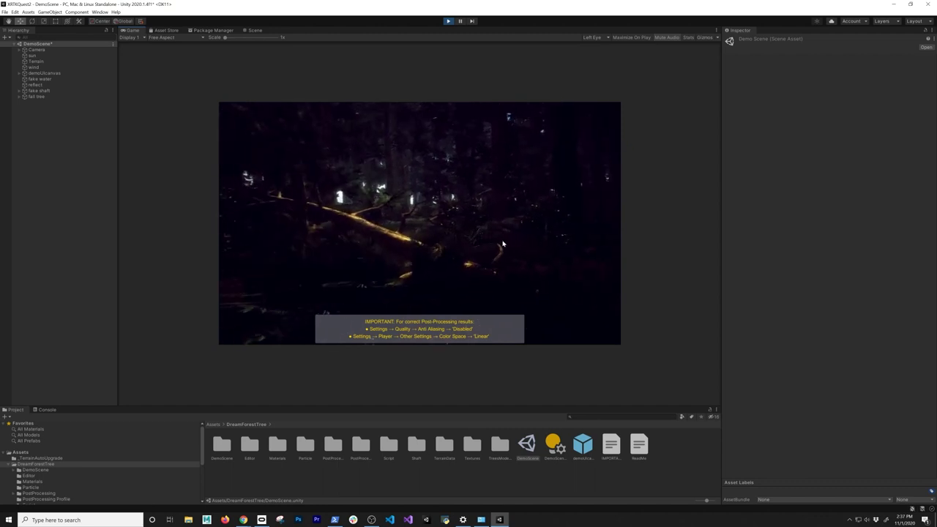
{"action": "left_click", "coordinate": [449, 21]}
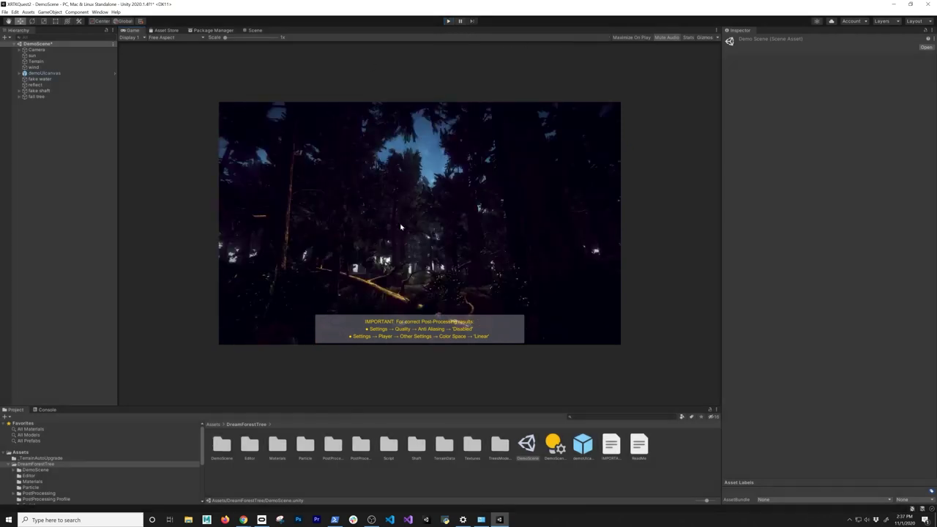
Delete the demoUIcanvas object from the demo scene and inspect the Camera object's components.
{"action": "left_click", "coordinate": [44, 73]}
{"action": "left_click", "coordinate": [253, 30]}
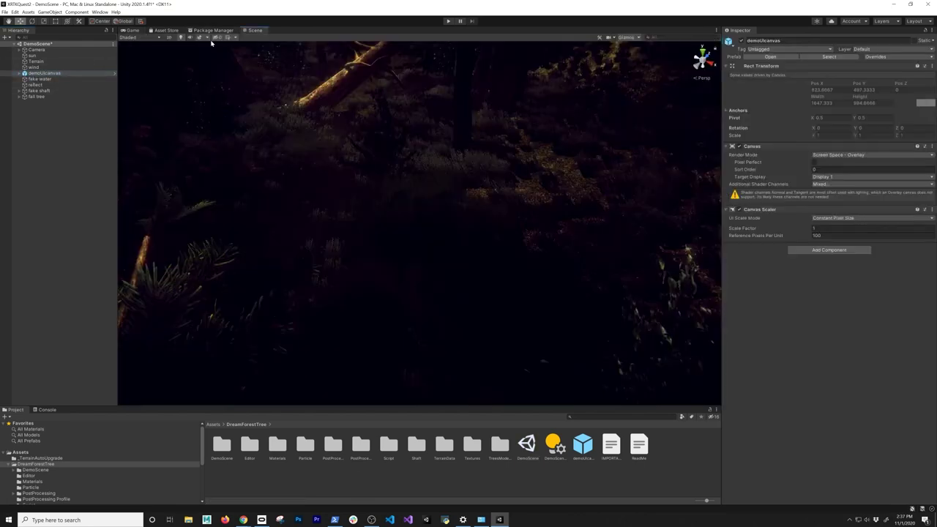
{"action": "right_click_drag", "start_coordinate": [344, 170], "coordinate": [384, 139]}
{"action": "left_click", "coordinate": [46, 74]}
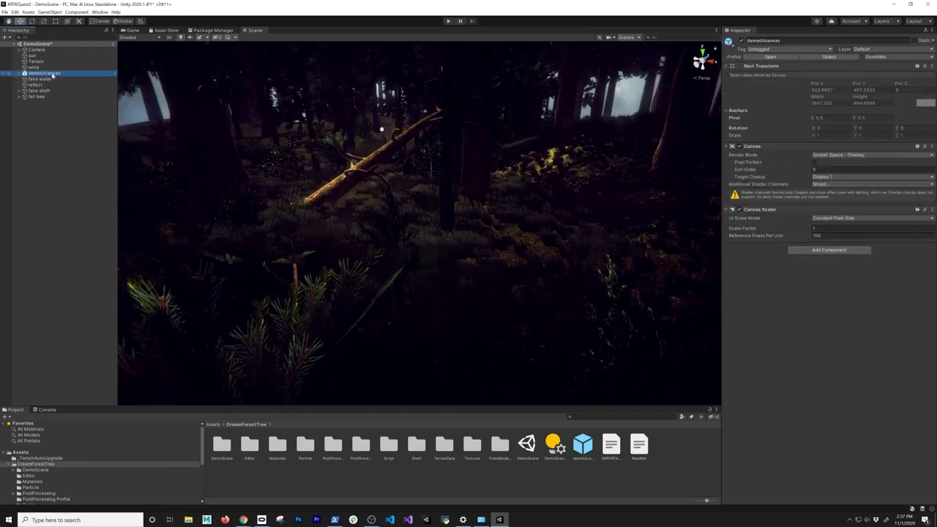
{"action": "key", "text": "Delete"}
{"action": "left_click", "coordinate": [42, 50]}
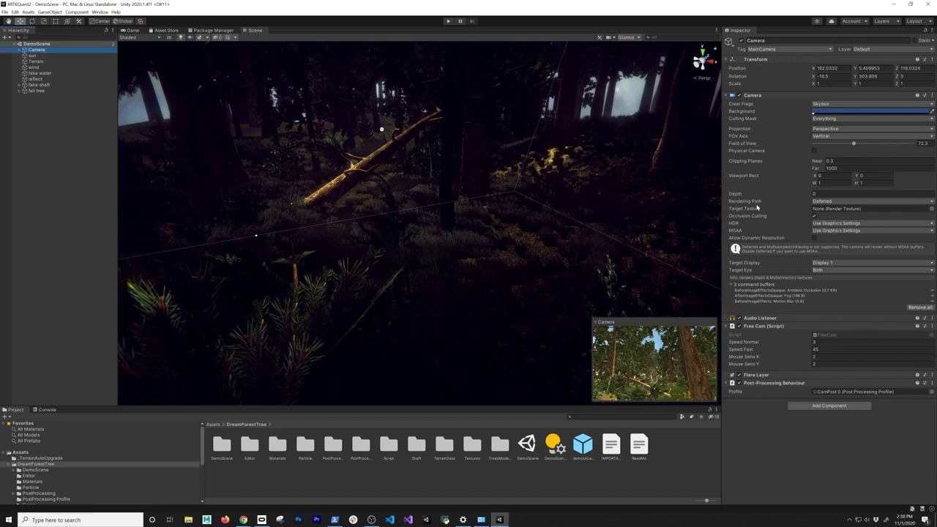
{"action": "mouse_move", "coordinate": [760, 207]}
{"action": "left_click", "coordinate": [52, 122]}
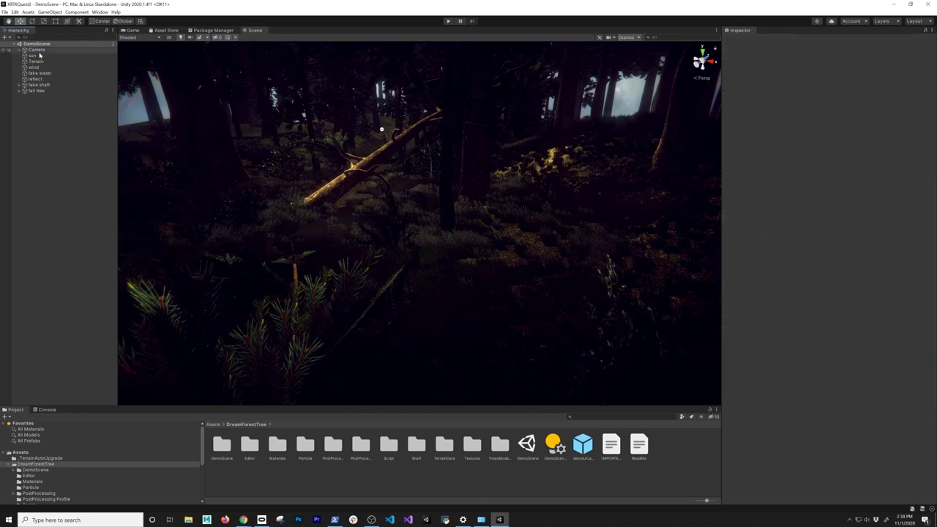
List the Unity Registry packages in the Package Manager and check the Enable Preview Packages option in the Advanced Project Settings.
{"action": "left_click", "coordinate": [100, 11]}
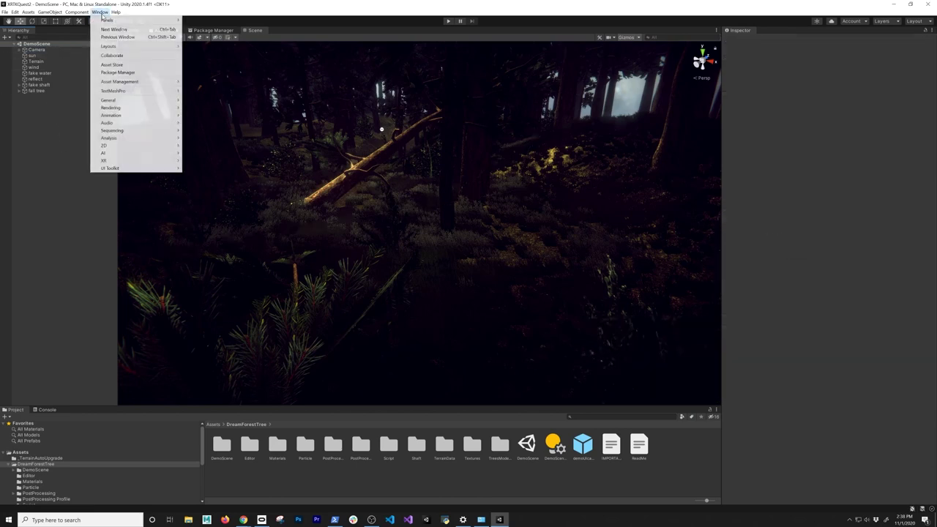
{"action": "left_click", "coordinate": [118, 73]}
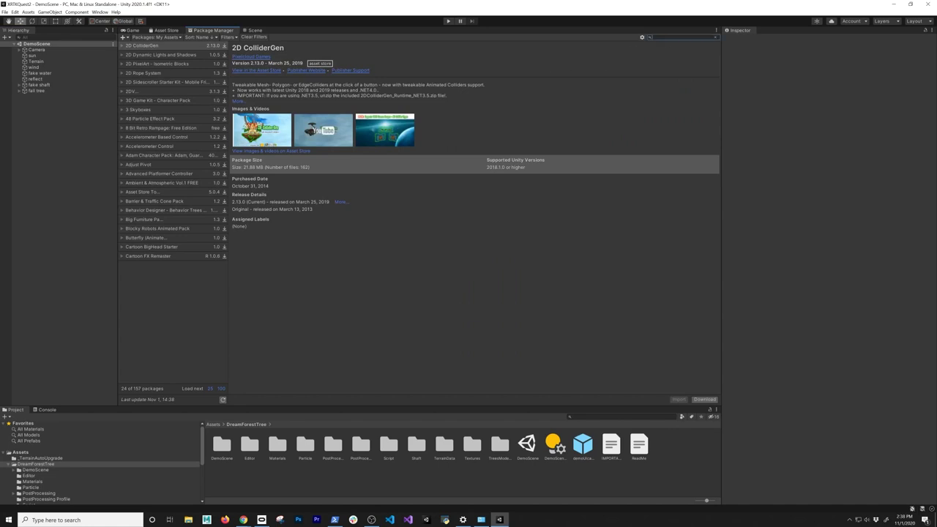
{"action": "left_click", "coordinate": [156, 37]}
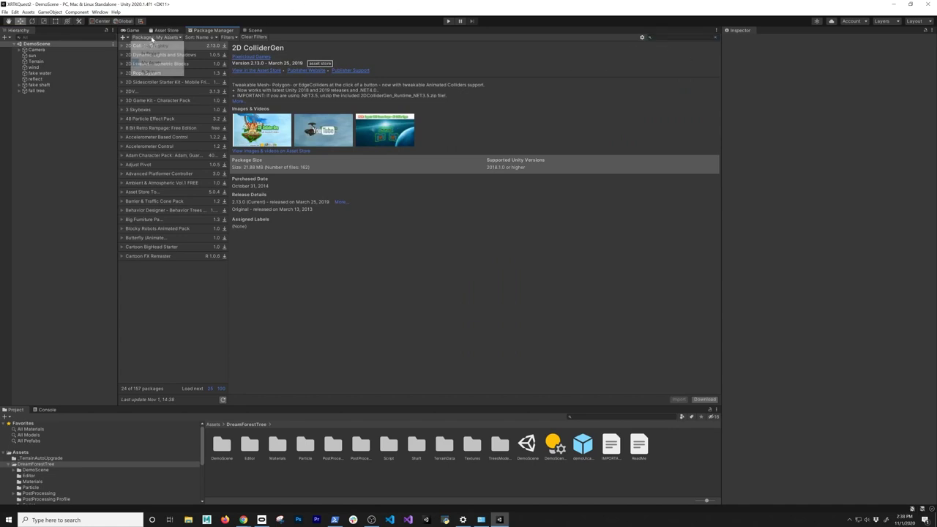
{"action": "left_click", "coordinate": [156, 46]}
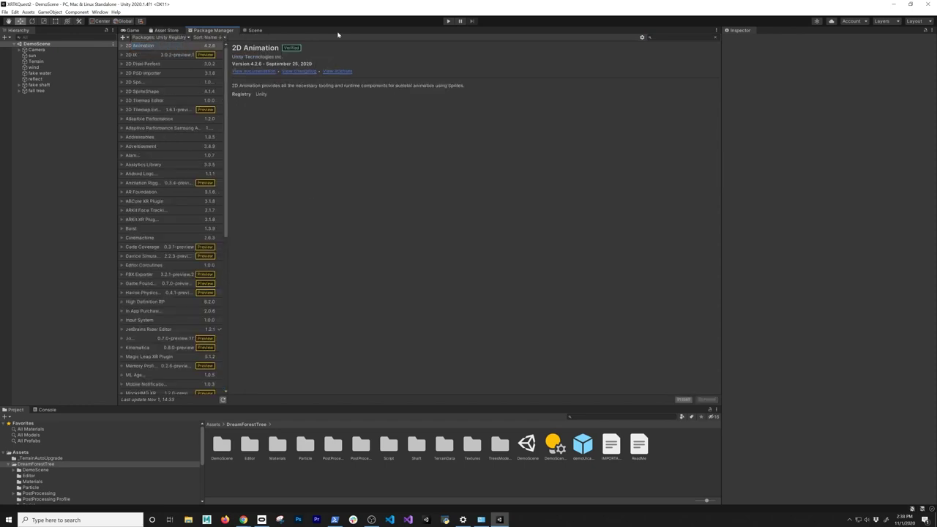
{"action": "left_click", "coordinate": [642, 39]}
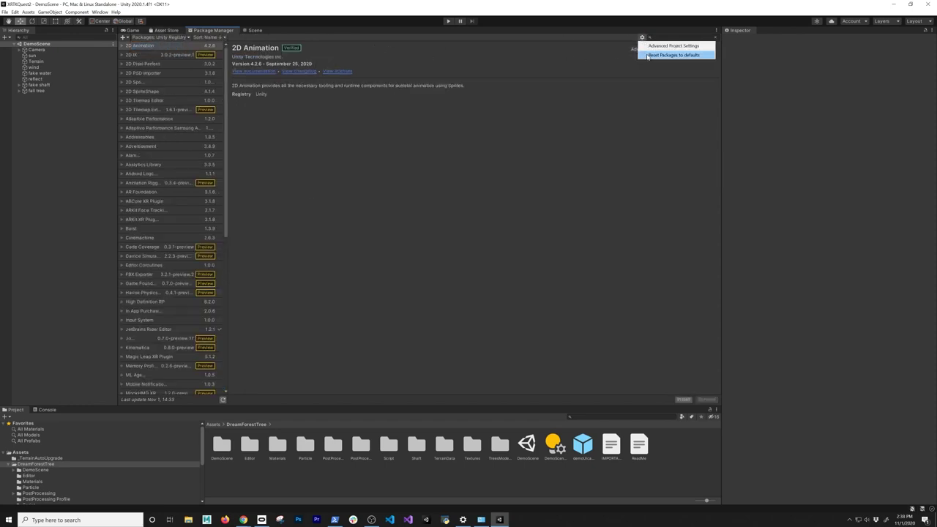
{"action": "left_click", "coordinate": [662, 45]}
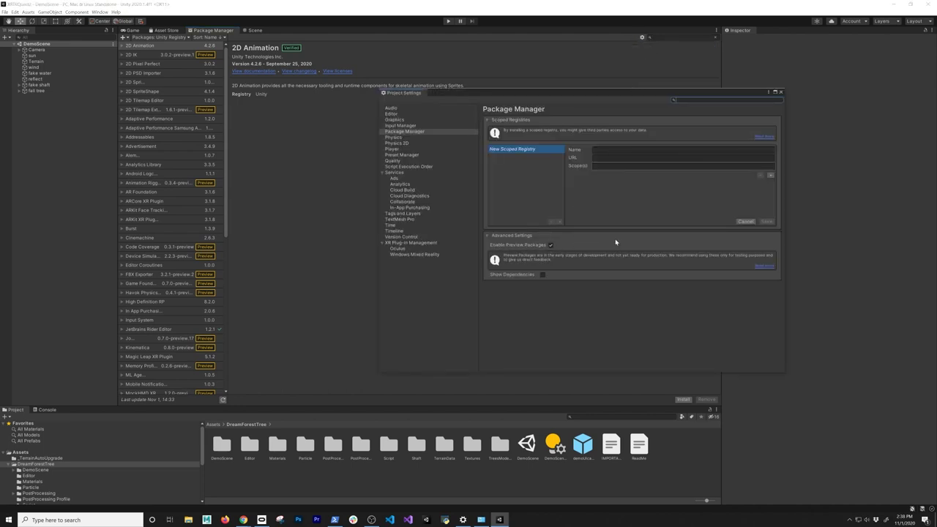
{"action": "left_click", "coordinate": [781, 92]}
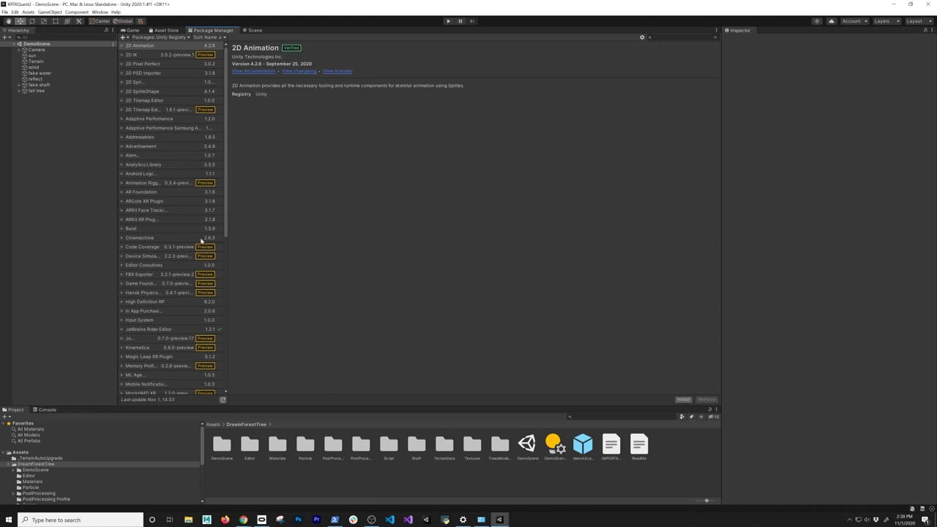
Search the registry for "XR" and install the XR Interaction Toolkit 0.9.4-preview package.
{"action": "left_click", "coordinate": [674, 37]}
{"action": "type", "text": "XR"}
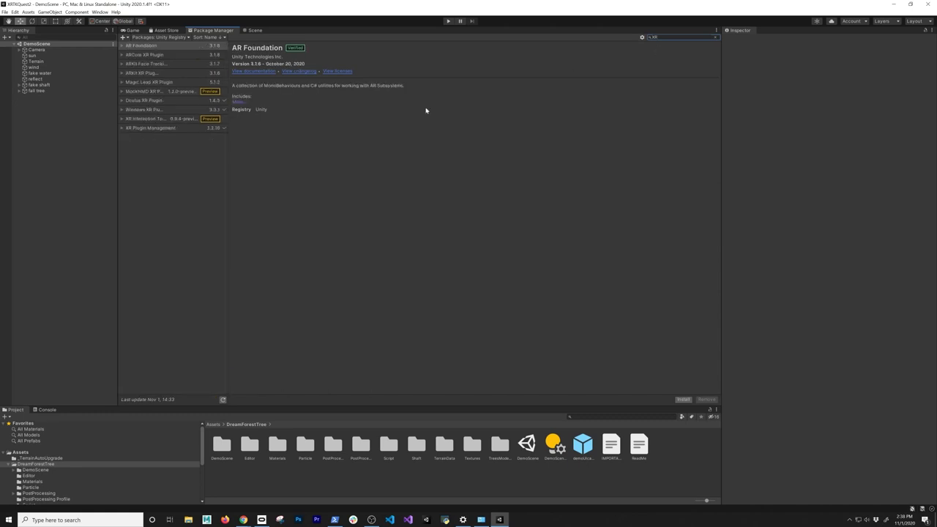
{"action": "left_click", "coordinate": [145, 118]}
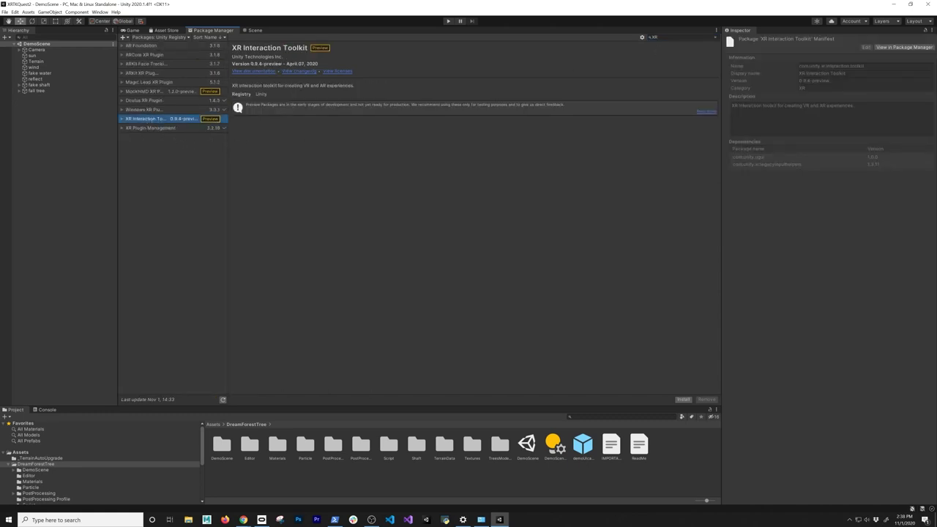
{"action": "left_click", "coordinate": [683, 400]}
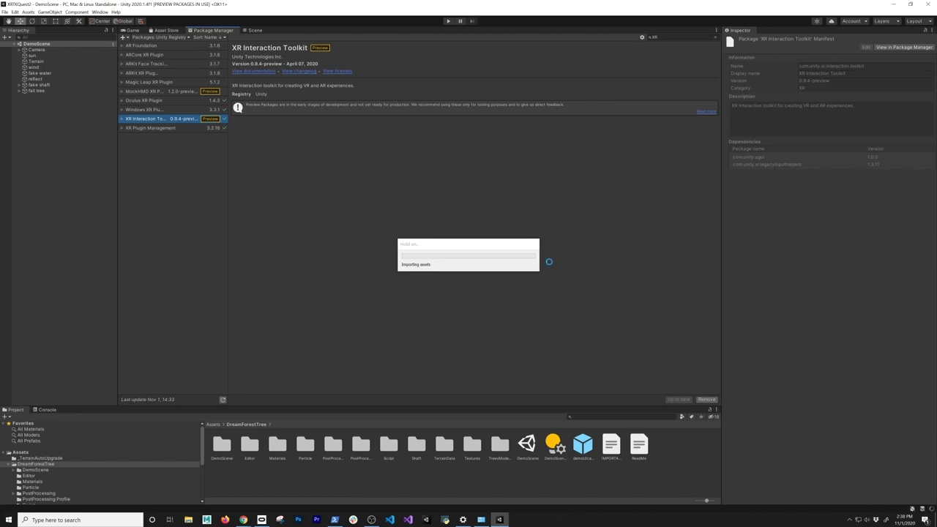
Delete the original Camera object from the demo scene.
{"action": "left_click", "coordinate": [254, 30]}
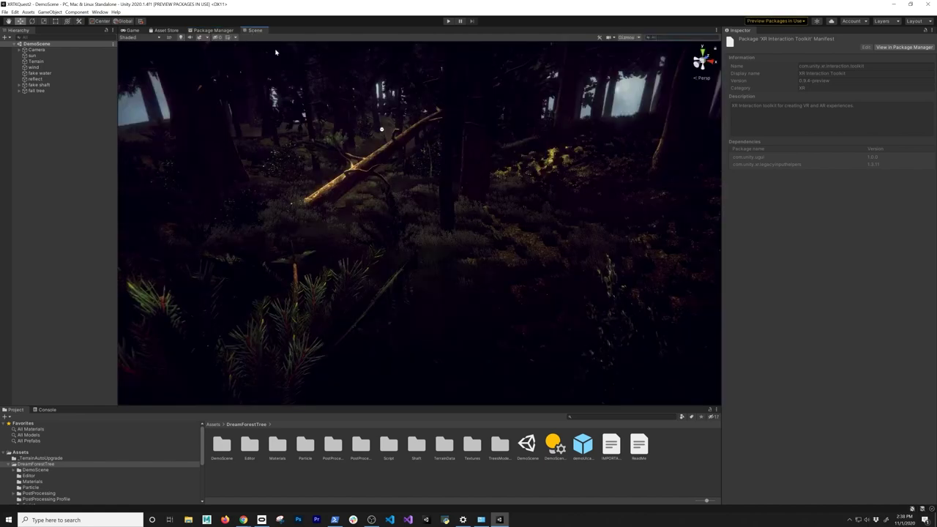
{"action": "right_click_drag", "start_coordinate": [391, 218], "coordinate": [417, 219]}
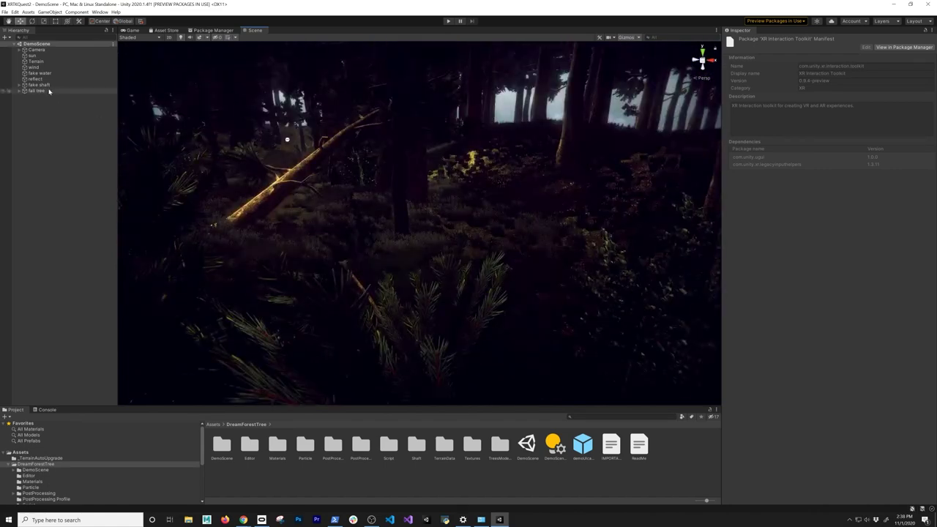
{"action": "left_click", "coordinate": [34, 49]}
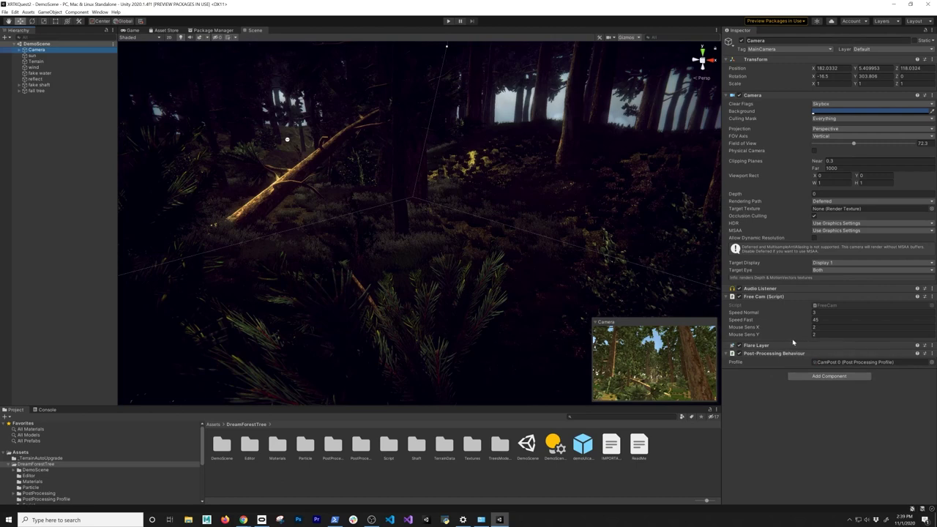
{"action": "left_click", "coordinate": [54, 107]}
{"action": "left_click", "coordinate": [36, 50]}
{"action": "key", "text": "Delete"}
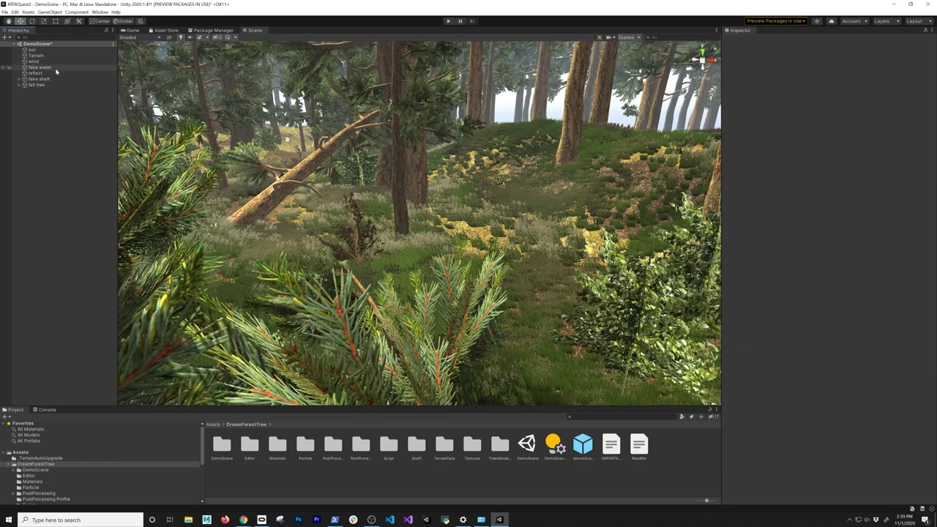
Add a Room-Scale XR Rig to the demo scene and select the new XR Rig object.
{"action": "key", "text": "w"}
{"action": "right_click_drag", "start_coordinate": [410, 220], "coordinate": [450, 311]}
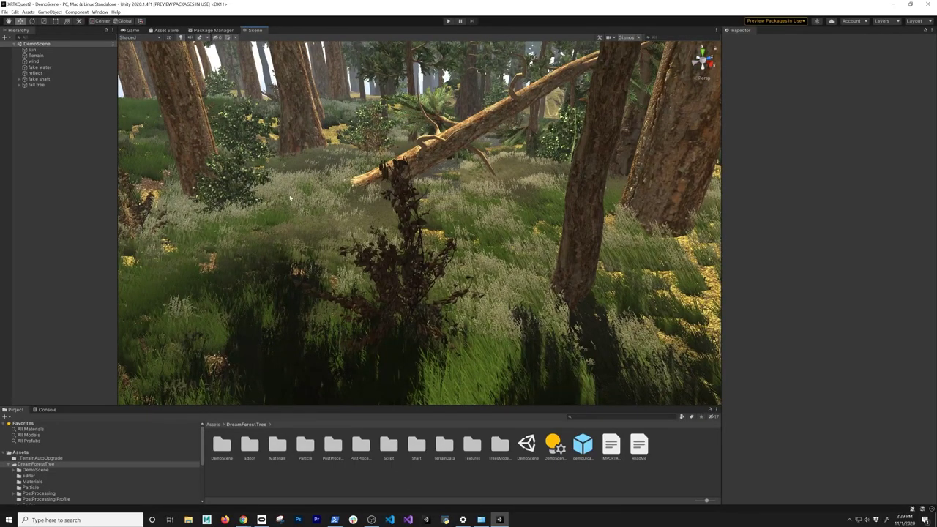
{"action": "right_click_drag", "start_coordinate": [429, 211], "coordinate": [402, 248]}
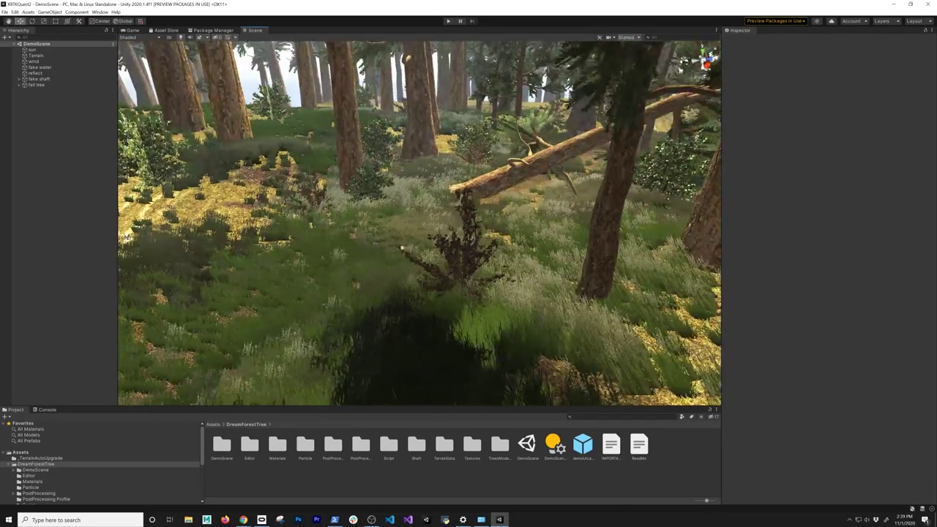
{"action": "right_click", "coordinate": [51, 107]}
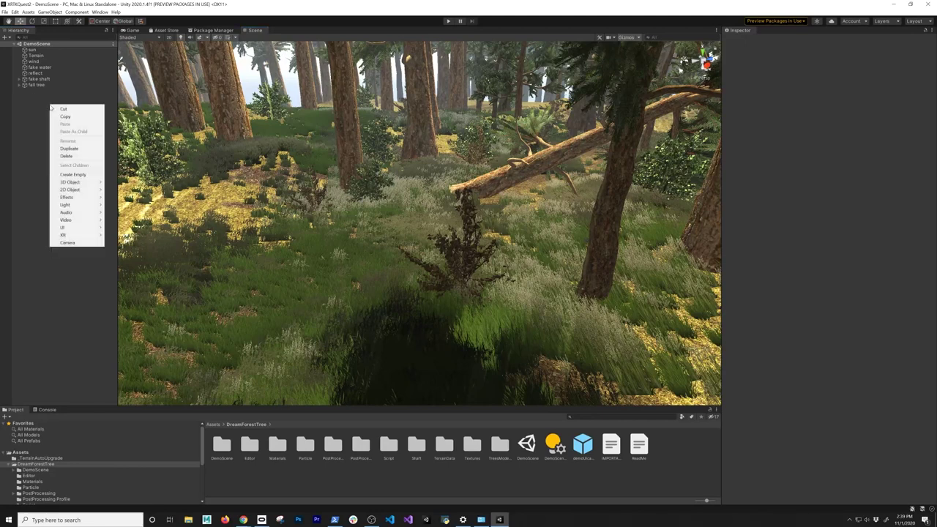
{"action": "mouse_move", "coordinate": [99, 236]}
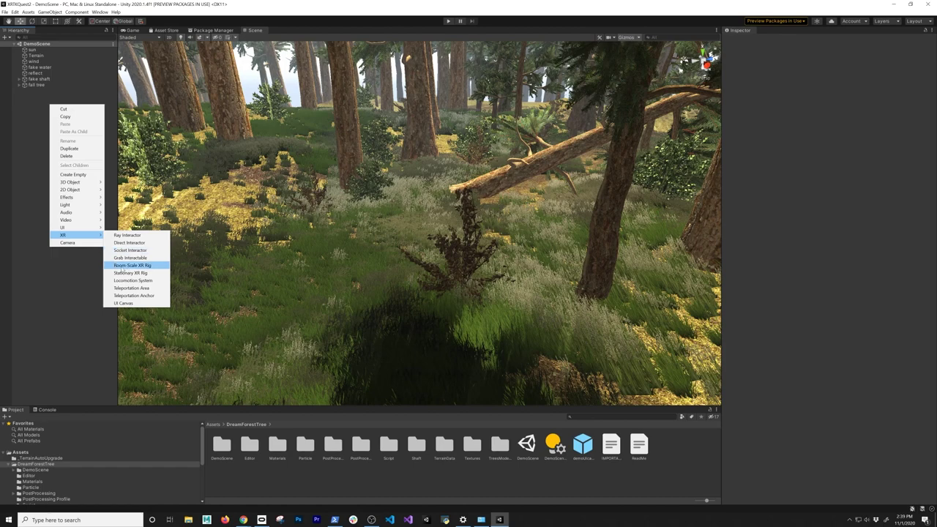
{"action": "left_click", "coordinate": [122, 267]}
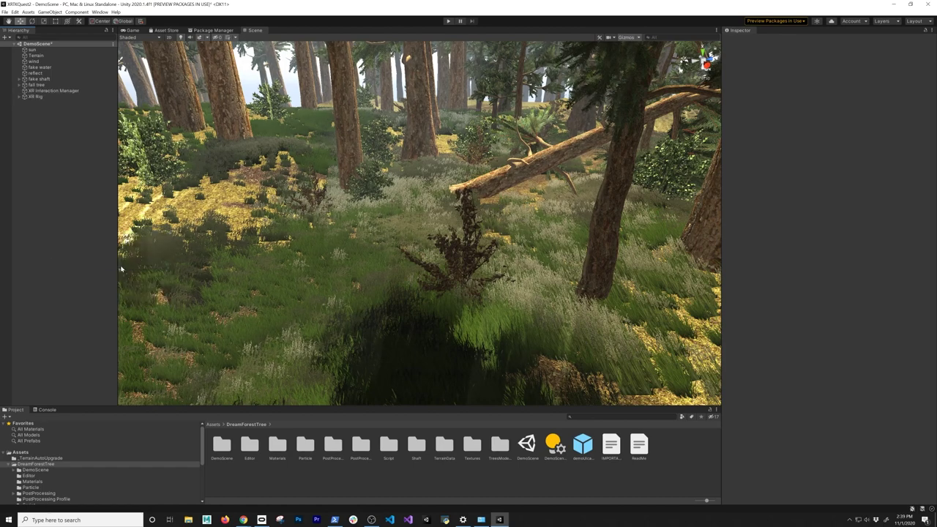
{"action": "double_click", "coordinate": [35, 96]}
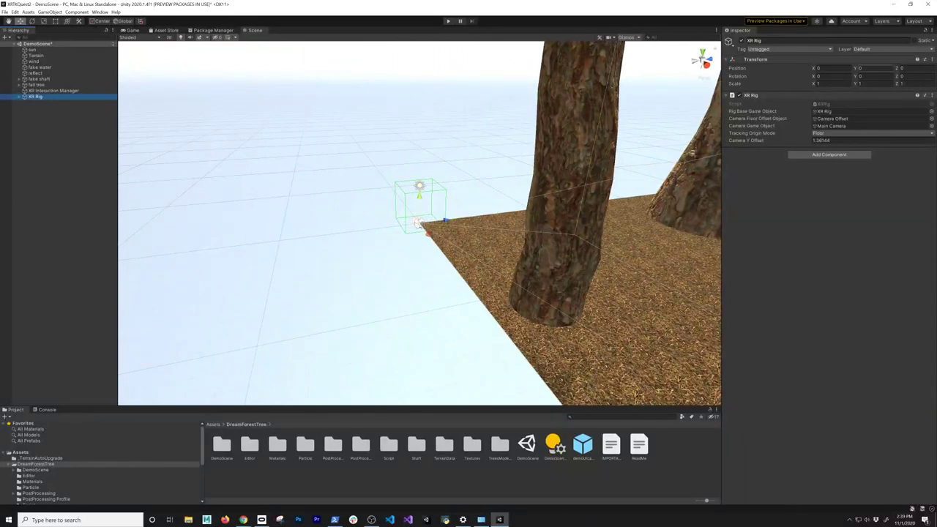
Examine the XR Rig's children: the Main Camera, LeftHand Controller and RightHand Controller, including the components on the right-hand controller.
{"action": "left_click", "coordinate": [19, 96]}
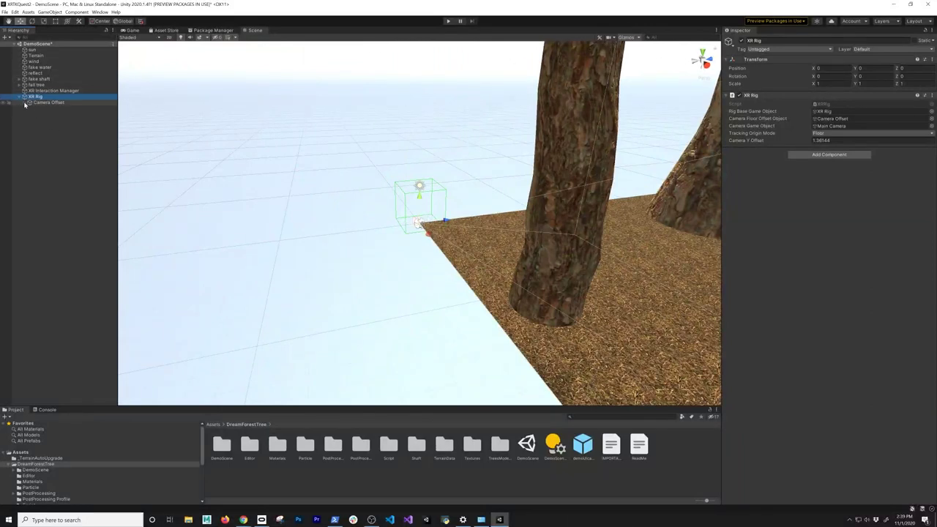
{"action": "left_click", "coordinate": [24, 102]}
{"action": "left_click", "coordinate": [45, 108]}
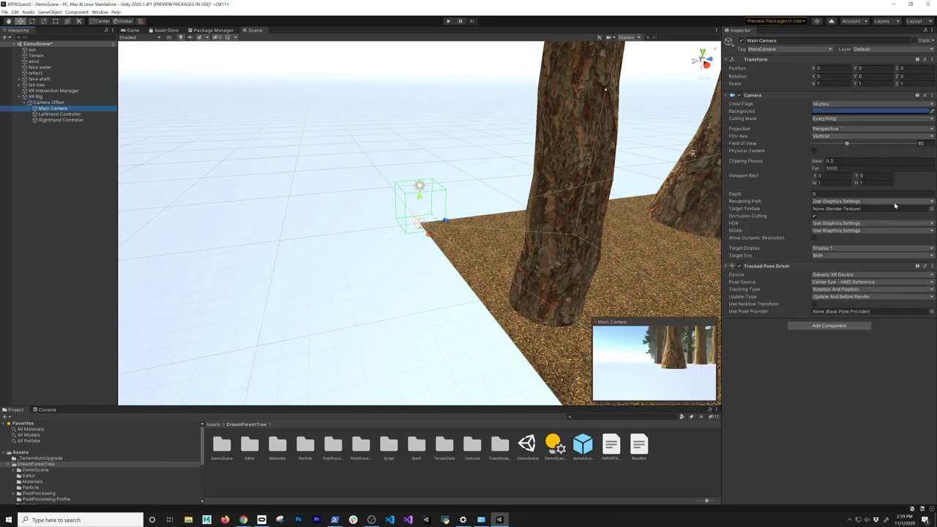
{"action": "left_click", "coordinate": [73, 115]}
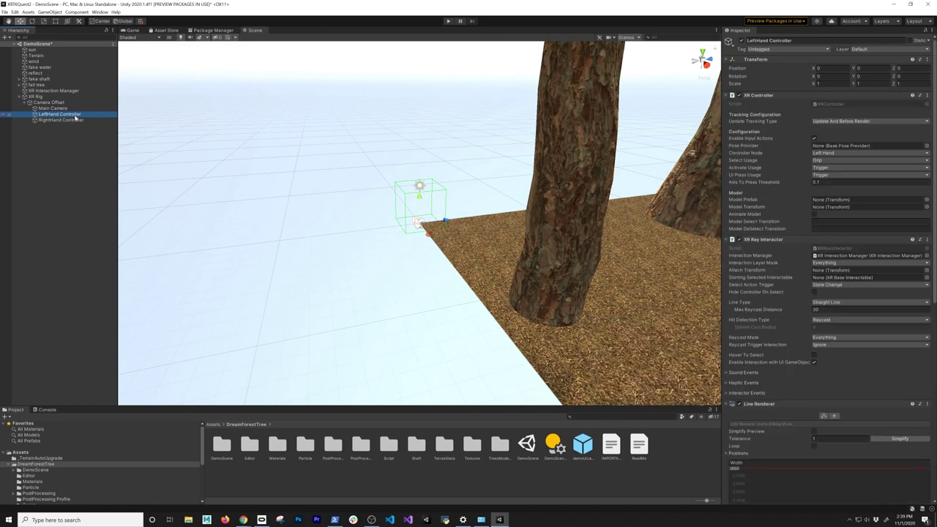
{"action": "left_click", "coordinate": [73, 120]}
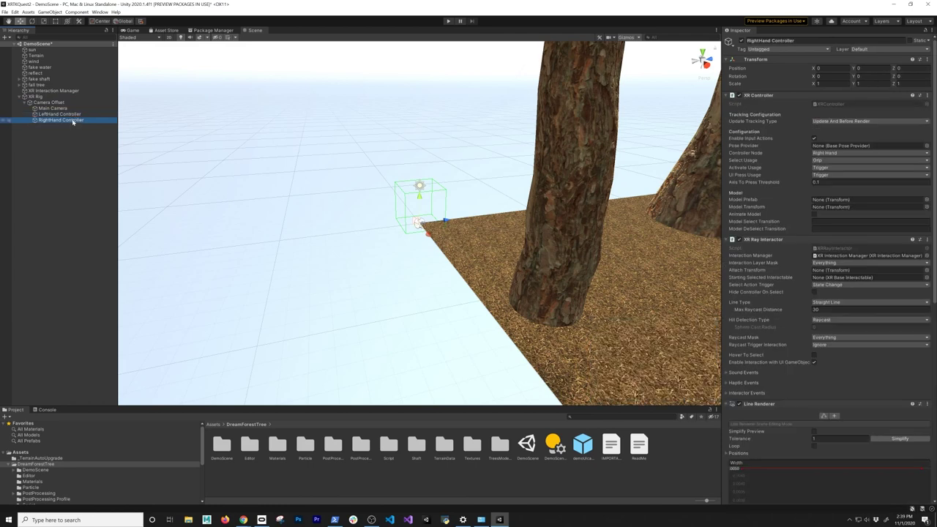
{"action": "scroll", "coordinate": [829, 237], "scroll_direction": "down", "scroll_amount": 3}
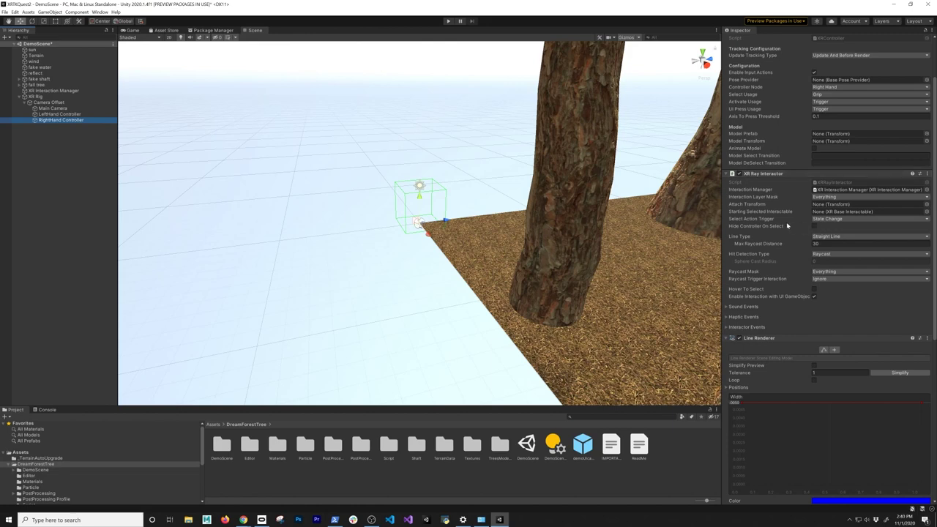
{"action": "scroll", "coordinate": [787, 226], "scroll_direction": "down", "scroll_amount": 8}
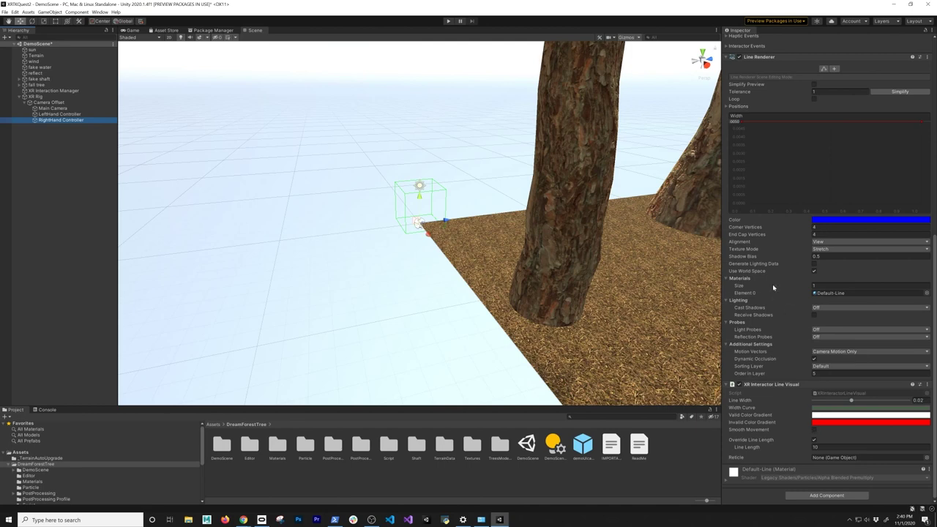
{"action": "scroll", "coordinate": [782, 281], "scroll_direction": "up", "scroll_amount": 4}
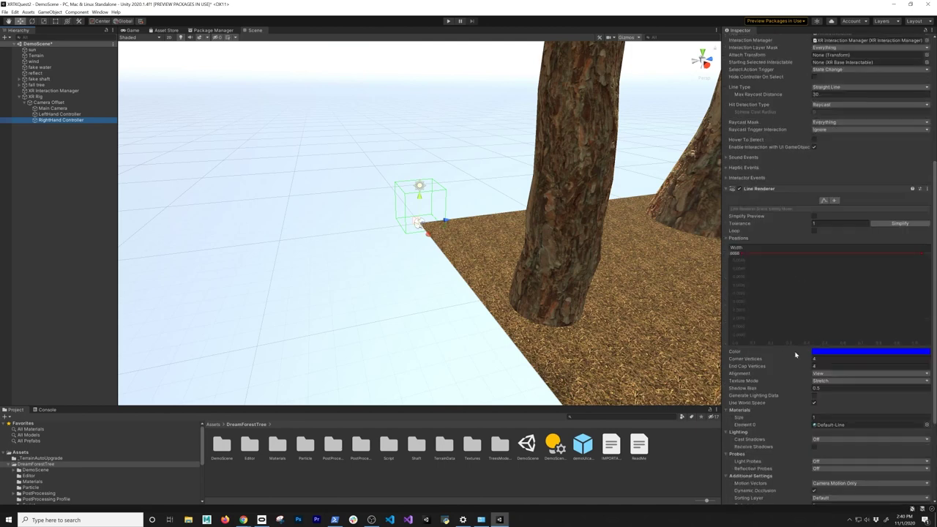
{"action": "scroll", "coordinate": [793, 285], "scroll_direction": "up", "scroll_amount": 4}
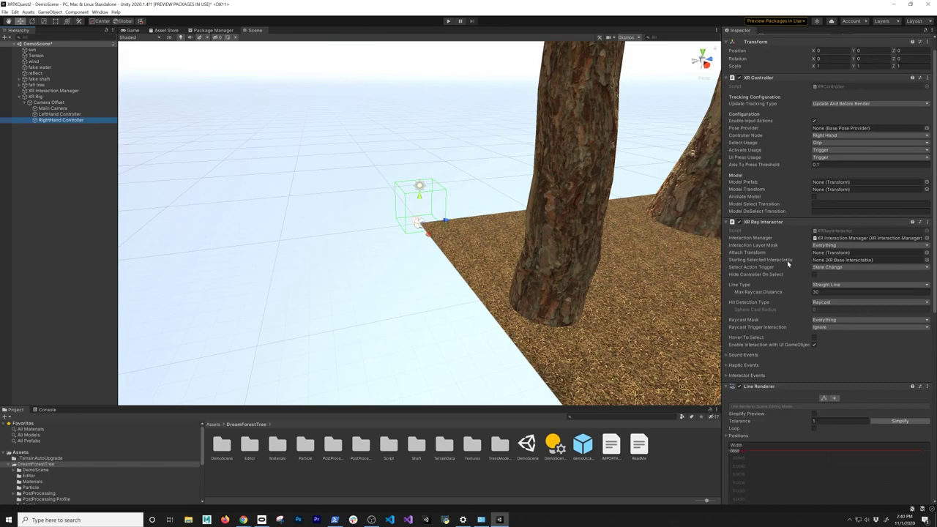
Move the XR Rig from the terrain corner into the forest, to about X 157.3 and Z 135.36.
{"action": "left_click", "coordinate": [35, 96]}
{"action": "scroll", "coordinate": [518, 214], "scroll_direction": "down", "scroll_amount": 10}
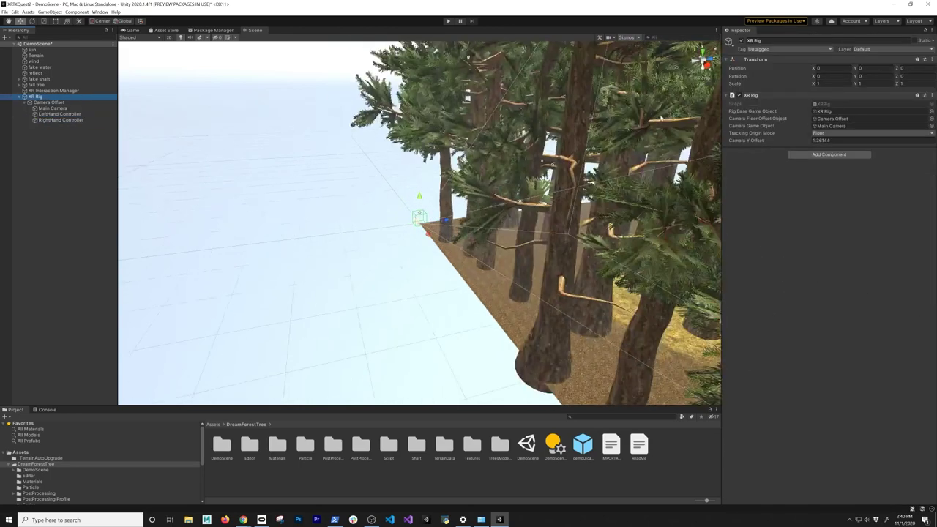
{"action": "left_click_drag", "start_coordinate": [480, 223], "coordinate": [357, 260], "text": "alt"}
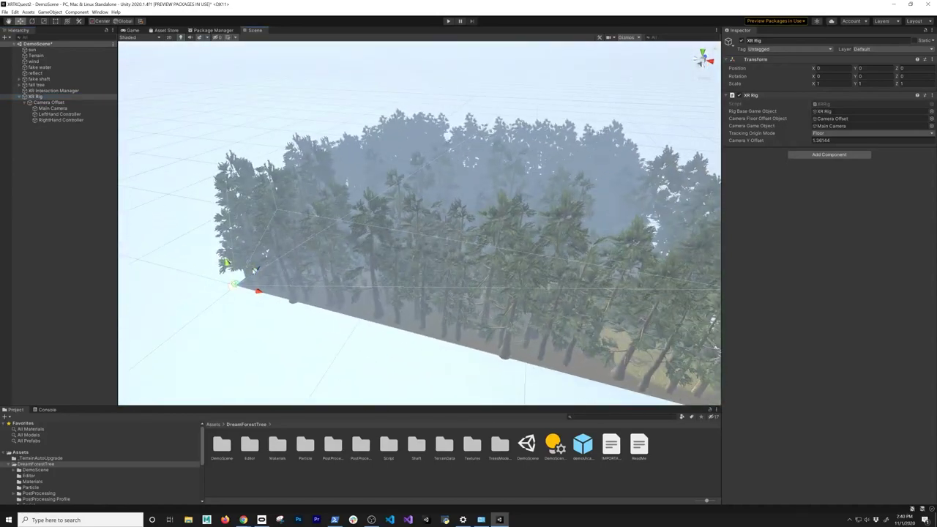
{"action": "left_click_drag", "start_coordinate": [257, 271], "coordinate": [535, 257]}
{"action": "key", "text": "f"}
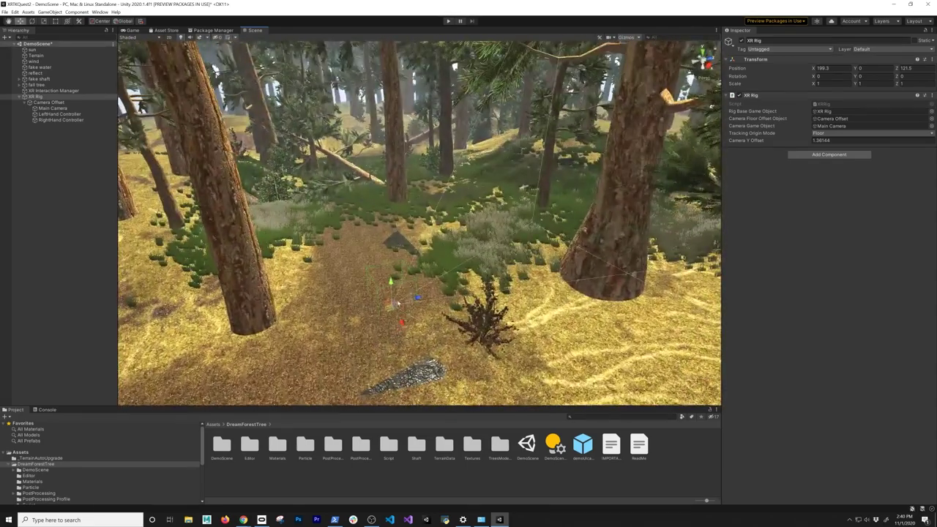
{"action": "left_click_drag", "start_coordinate": [397, 303], "coordinate": [434, 301]}
{"action": "key", "text": "f"}
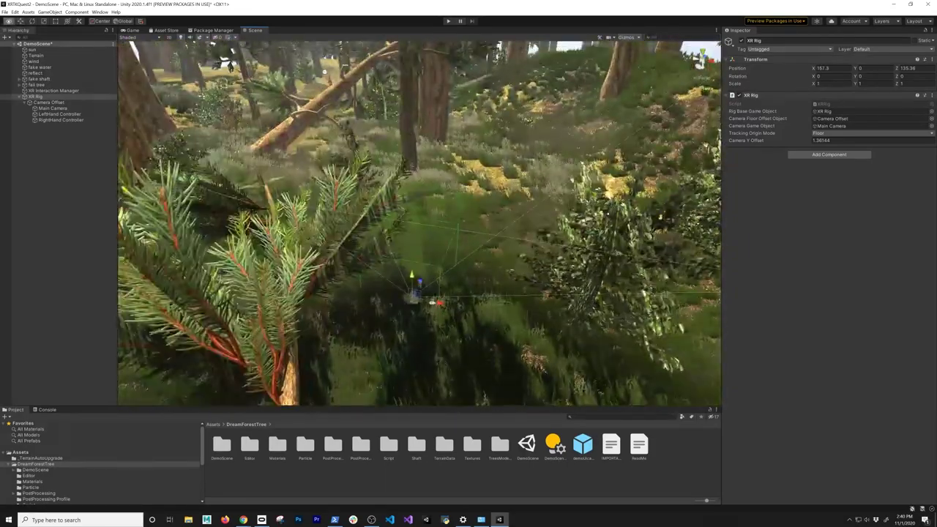
Try raising the XR Rig to a Y position of about 1.82, and reset its Y position to 0.
{"action": "key", "text": "f"}
{"action": "left_click_drag", "start_coordinate": [394, 260], "coordinate": [399, 227]}
{"action": "mouse_move", "coordinate": [399, 227]}
{"action": "right_mouse_down"}
{"action": "mouse_move", "coordinate": [385, 233]}
{"action": "mouse_move", "coordinate": [370, 223]}
{"action": "mouse_move", "coordinate": [410, 220]}
{"action": "right_mouse_up"}
{"action": "left_click", "coordinate": [864, 68]}
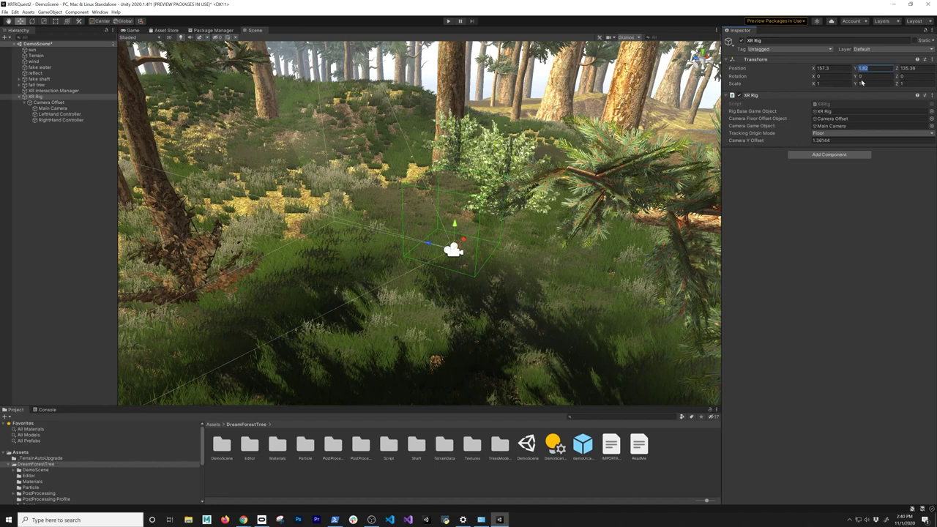
{"action": "type", "text": "0"}
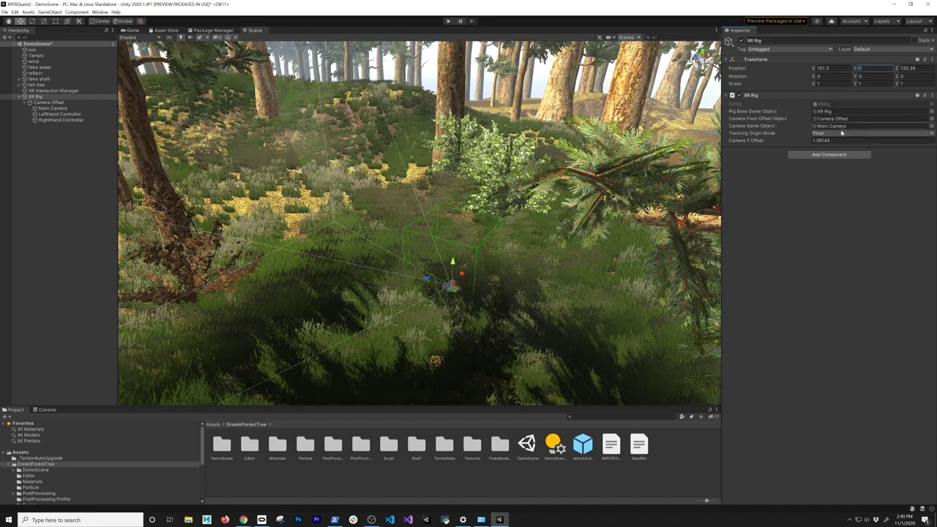
Set the XR Rig's Camera Y Offset to 5 and test the scene in Play mode.
{"action": "left_click", "coordinate": [843, 139]}
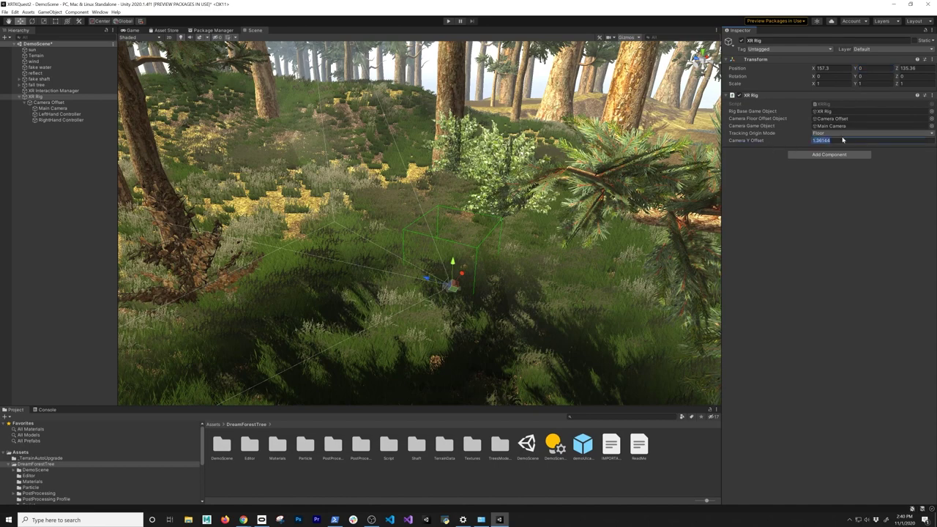
{"action": "type", "text": "5"}
{"action": "right_click_drag", "start_coordinate": [432, 219], "coordinate": [511, 271]}
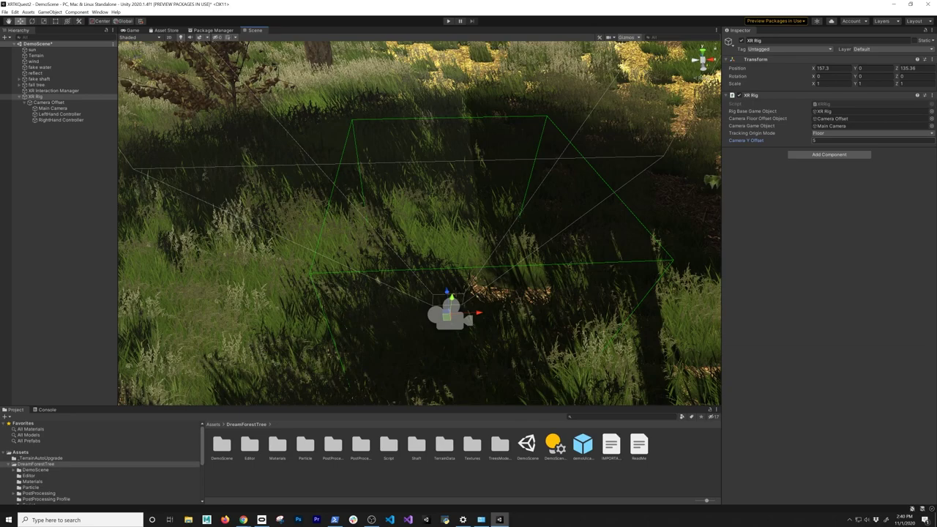
{"action": "mouse_move", "coordinate": [554, 197]}
{"action": "right_mouse_down"}
{"action": "mouse_move", "coordinate": [385, 159]}
{"action": "mouse_move", "coordinate": [451, 142]}
{"action": "mouse_move", "coordinate": [445, 237]}
{"action": "mouse_move", "coordinate": [460, 182]}
{"action": "mouse_move", "coordinate": [539, 200]}
{"action": "right_mouse_up"}
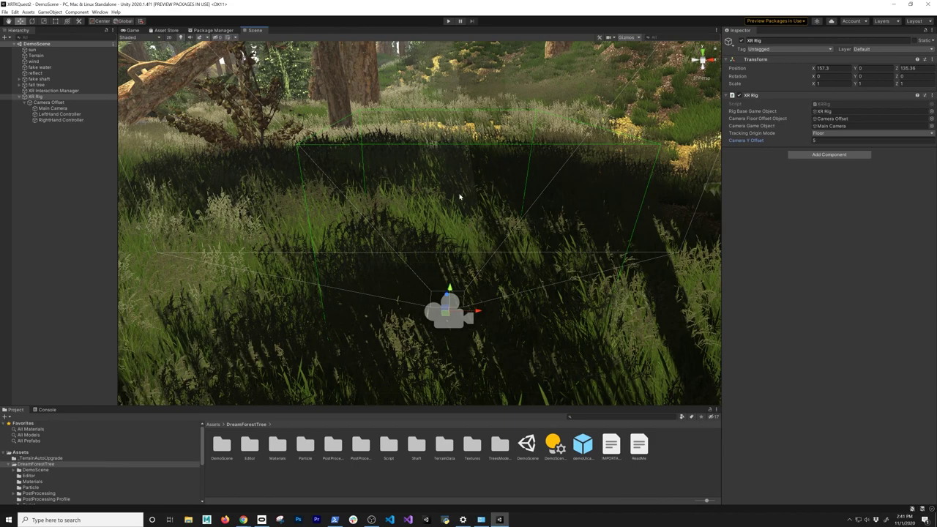
{"action": "left_click", "coordinate": [448, 21]}
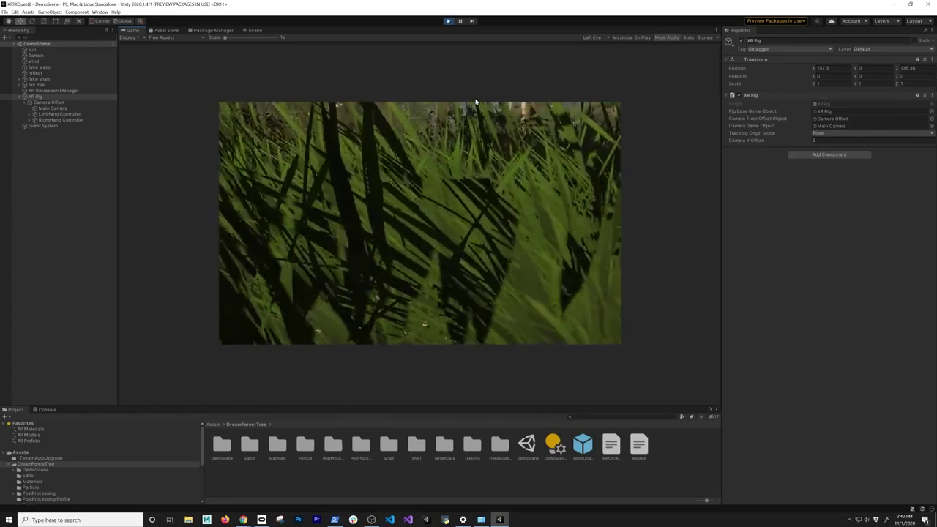
{"action": "key", "text": "ctrl+p"}
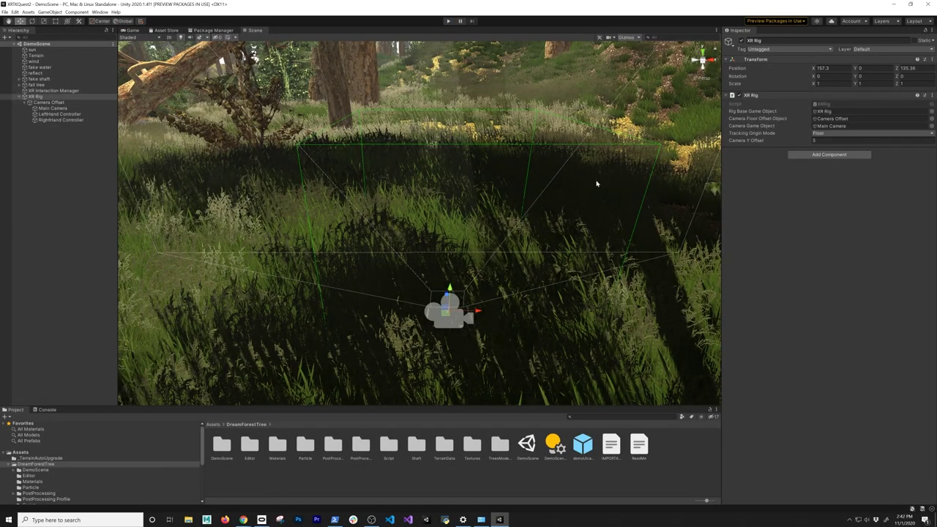
Add a Snap Turn Provider to the XR Rig and assign the LeftHand and RightHand Controllers as its two controllers.
{"action": "left_click", "coordinate": [813, 156]}
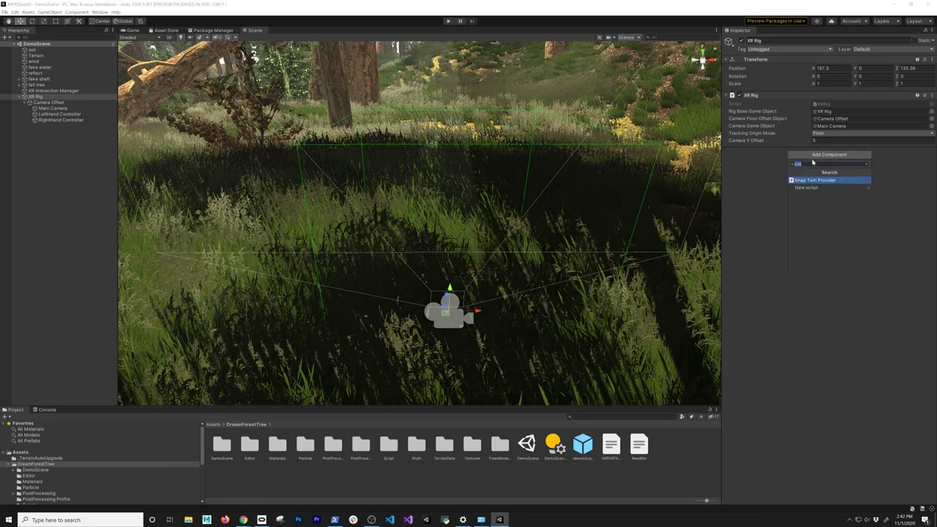
{"action": "key", "text": "Return"}
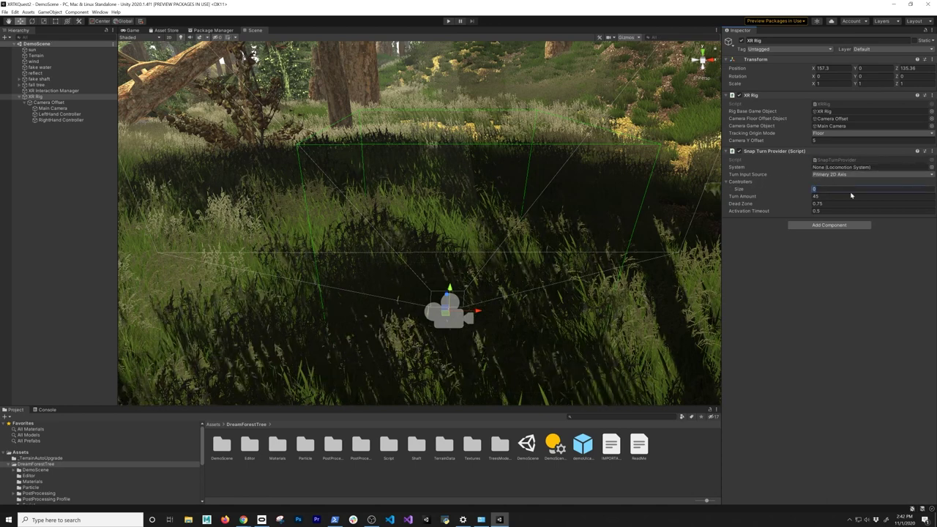
{"action": "key", "text": "Return"}
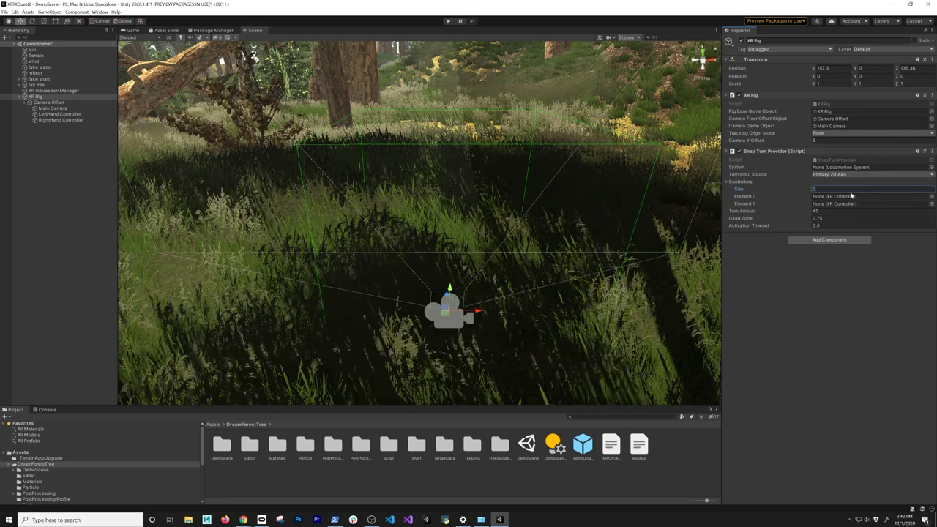
{"action": "left_click_drag", "start_coordinate": [57, 114], "coordinate": [65, 119]}
{"action": "left_click_drag", "start_coordinate": [344, 174], "coordinate": [826, 198]}
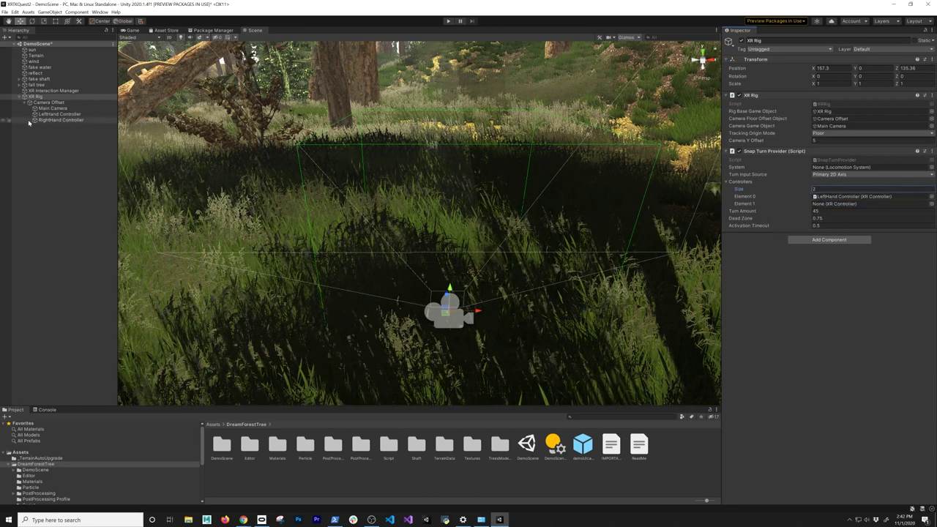
{"action": "left_click_drag", "start_coordinate": [123, 143], "coordinate": [832, 209]}
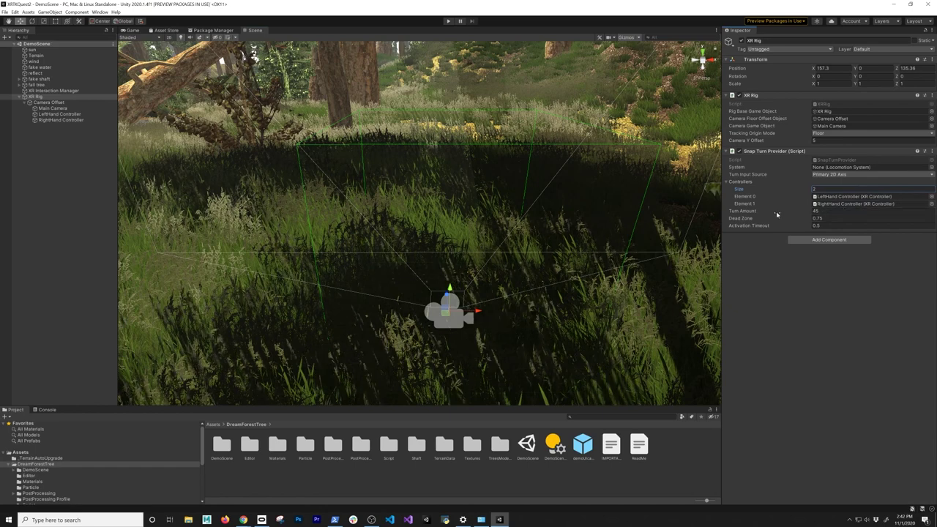
Check the Snap Turn Provider's Turn Amount and its Turn Input Source options, keeping Primary 2D Axis selected.
{"action": "left_click", "coordinate": [815, 211]}
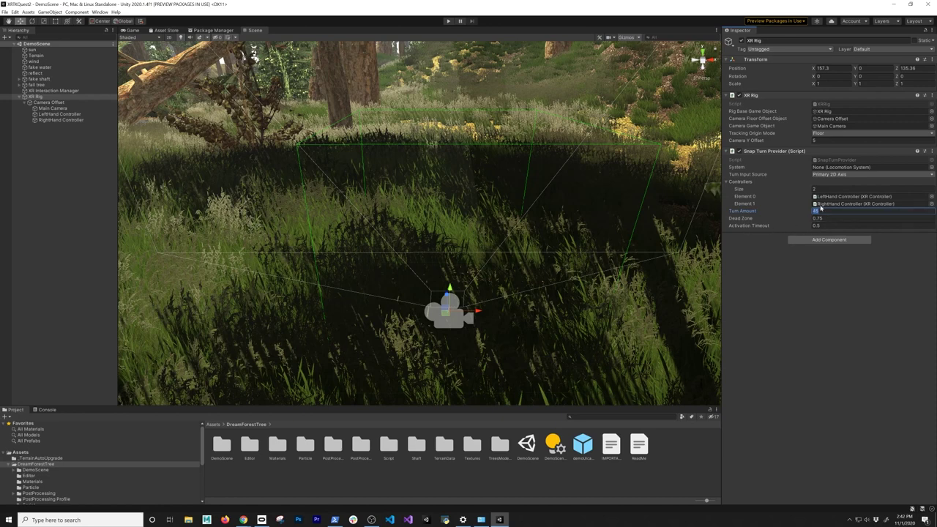
{"action": "left_click", "coordinate": [828, 175]}
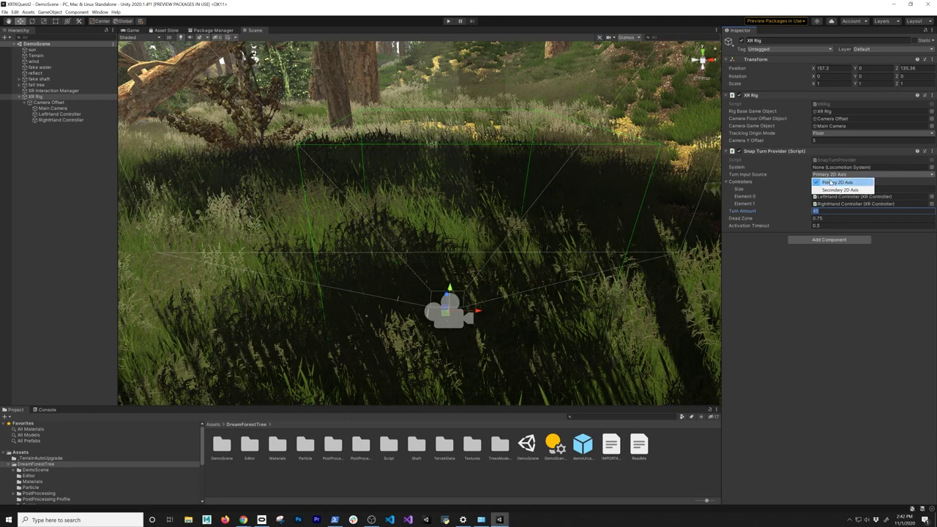
{"action": "left_click", "coordinate": [833, 183]}
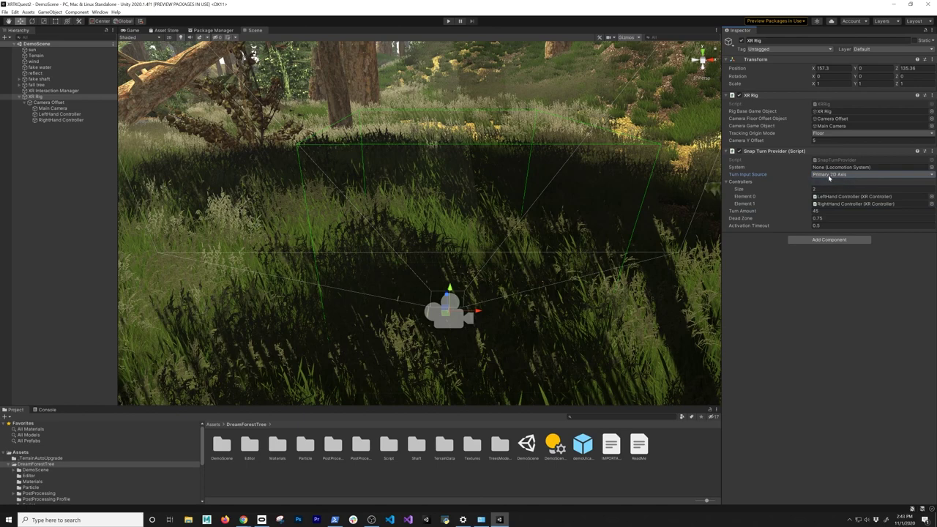
Add the Locomotion System and Teleportation Provider components to the XR Rig.
{"action": "left_click", "coordinate": [811, 240]}
{"action": "type", "text": "loco"}
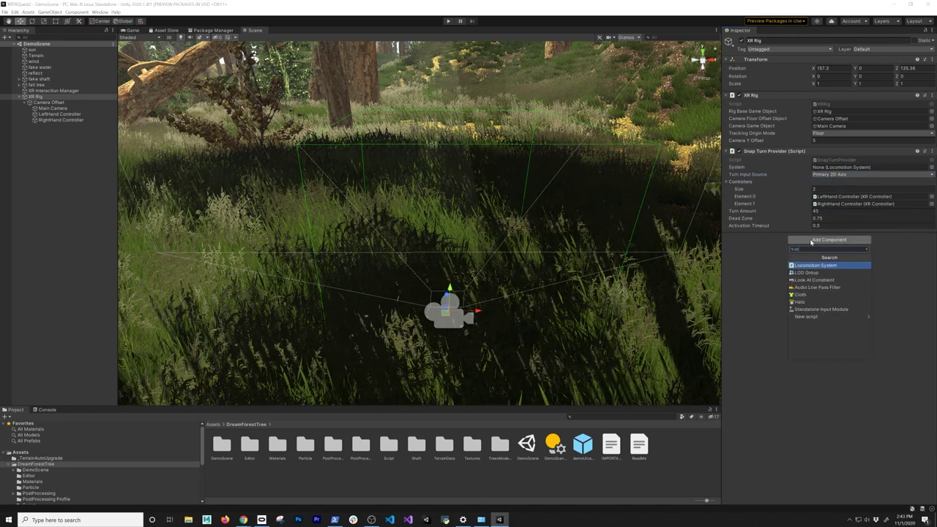
{"action": "key", "text": "Return"}
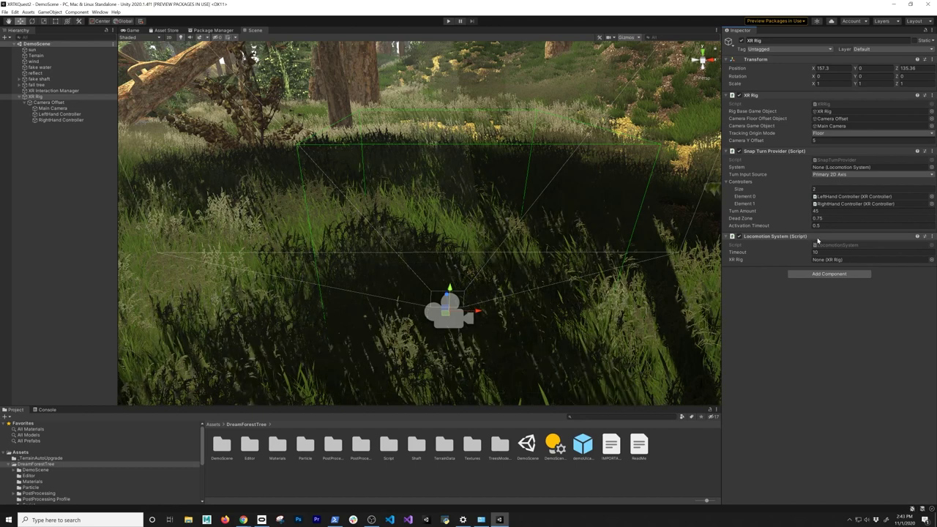
{"action": "left_click", "coordinate": [817, 275]}
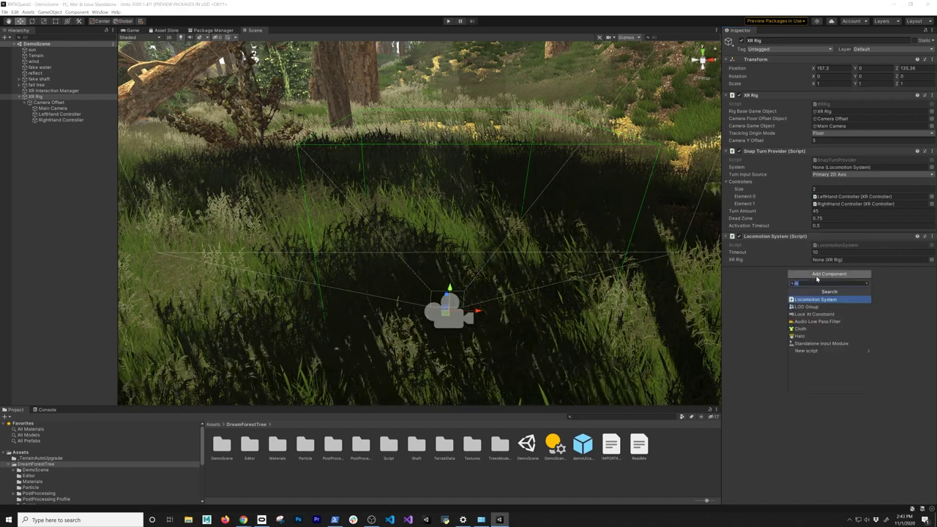
{"action": "type", "text": "tele"}
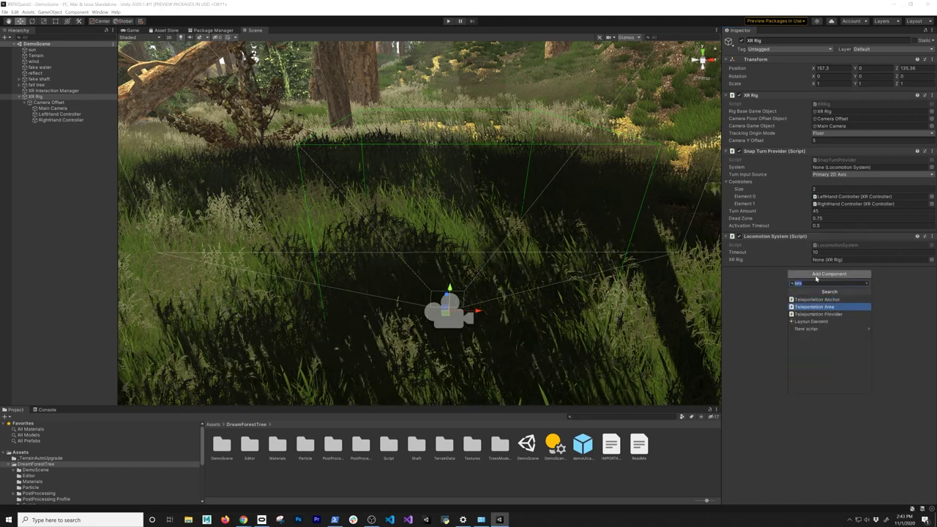
{"action": "key", "text": "Return"}
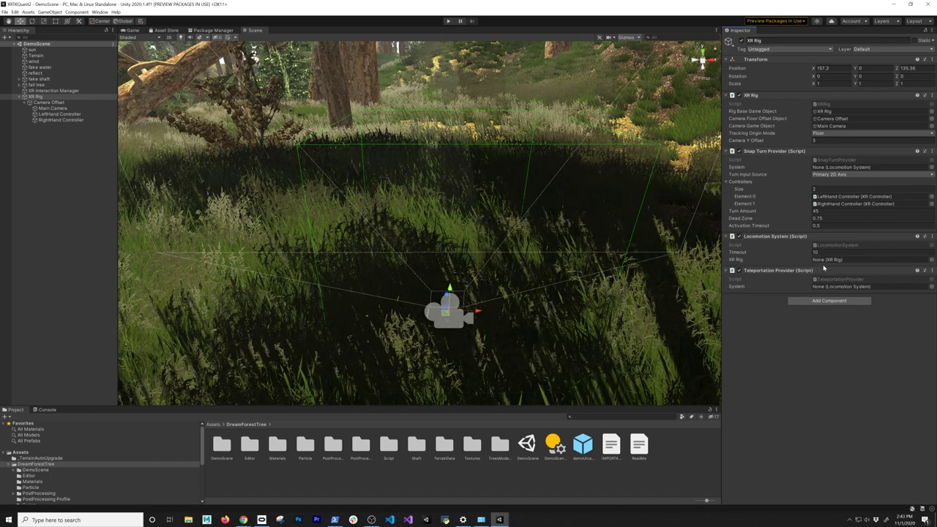
Assign the XR Rig to the Locomotion System and the Locomotion System to the Teleportation Provider's System, saving the scene.
{"action": "left_click_drag", "start_coordinate": [747, 99], "coordinate": [824, 262]}
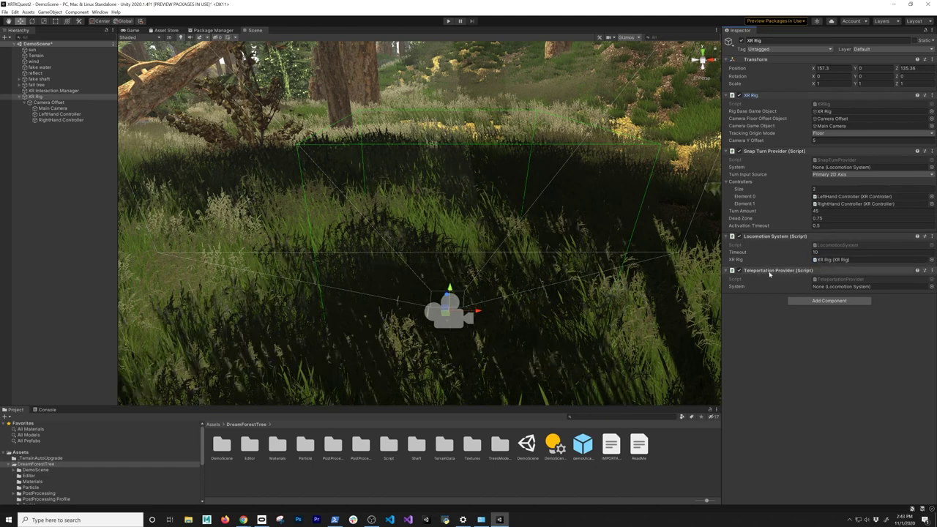
{"action": "left_click_drag", "start_coordinate": [775, 237], "coordinate": [832, 290]}
{"action": "key", "text": "ctrl+s"}
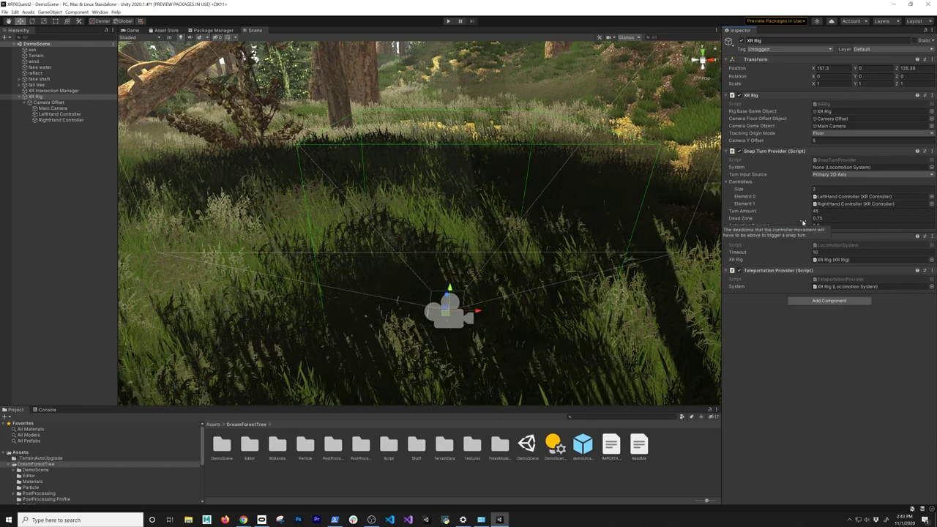
{"action": "mouse_move", "coordinate": [804, 221]}
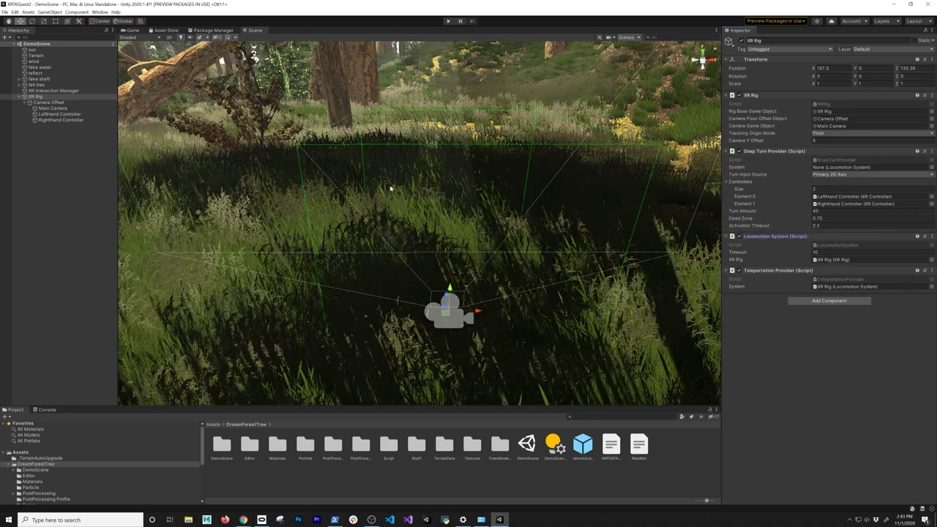
Frame the XR Rig in the scene, test its view and snap turning in Play mode, and stop the test run.
{"action": "key", "text": "f"}
{"action": "scroll", "coordinate": [398, 180], "scroll_direction": "down", "scroll_amount": 3}
{"action": "left_click_drag", "start_coordinate": [486, 170], "coordinate": [95, 79], "text": "alt"}
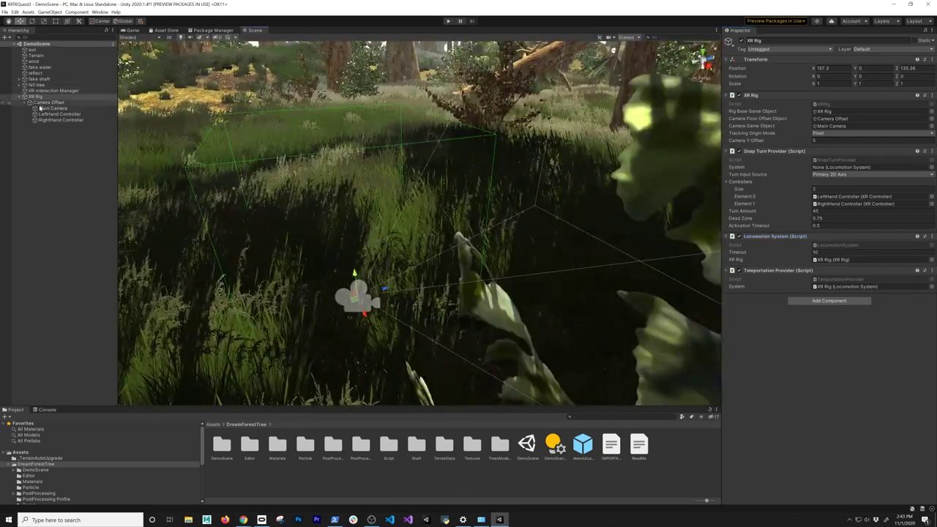
{"action": "left_click", "coordinate": [448, 21]}
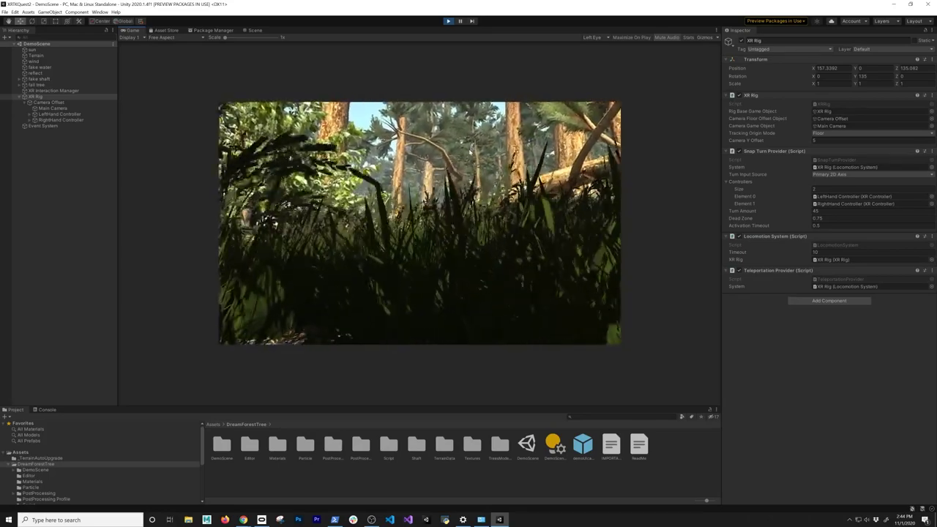
{"action": "left_click", "coordinate": [448, 21]}
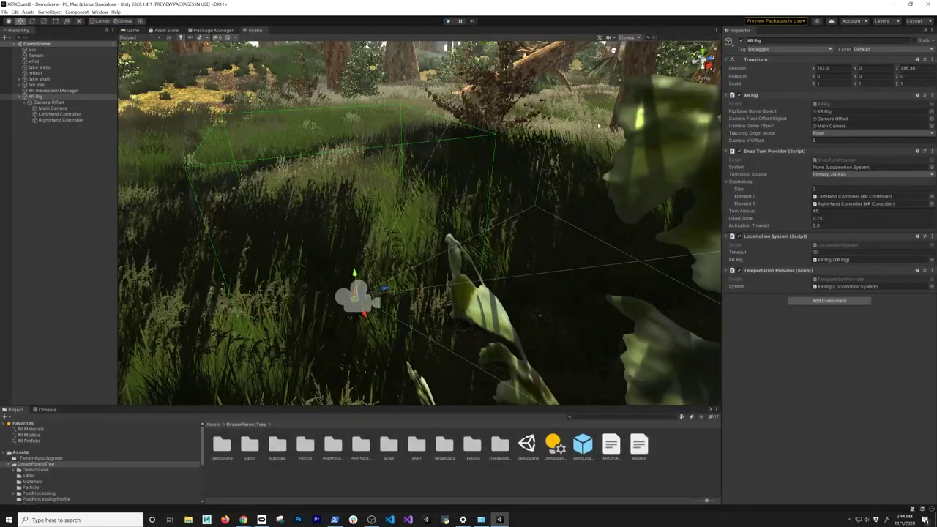
Add a Teleportation Area component to the Terrain object.
{"action": "double_click", "coordinate": [36, 55]}
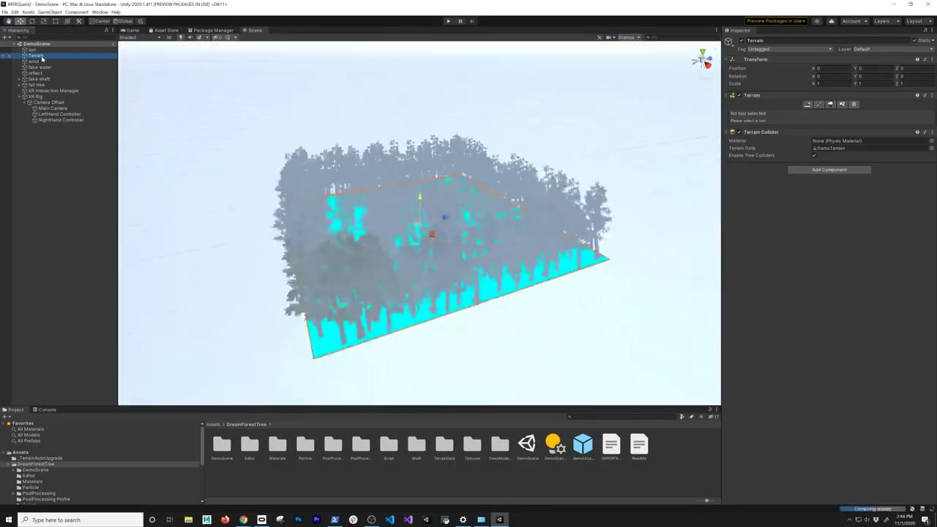
{"action": "left_click_drag", "start_coordinate": [410, 279], "coordinate": [402, 184], "text": "alt"}
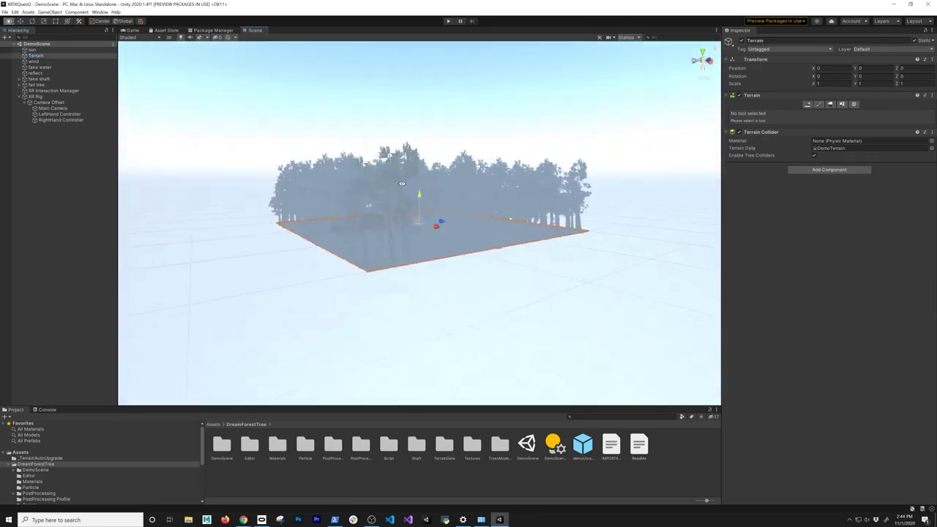
{"action": "scroll", "coordinate": [402, 184], "scroll_direction": "up", "scroll_amount": 6}
{"action": "scroll", "coordinate": [444, 222], "scroll_direction": "up", "scroll_amount": 2}
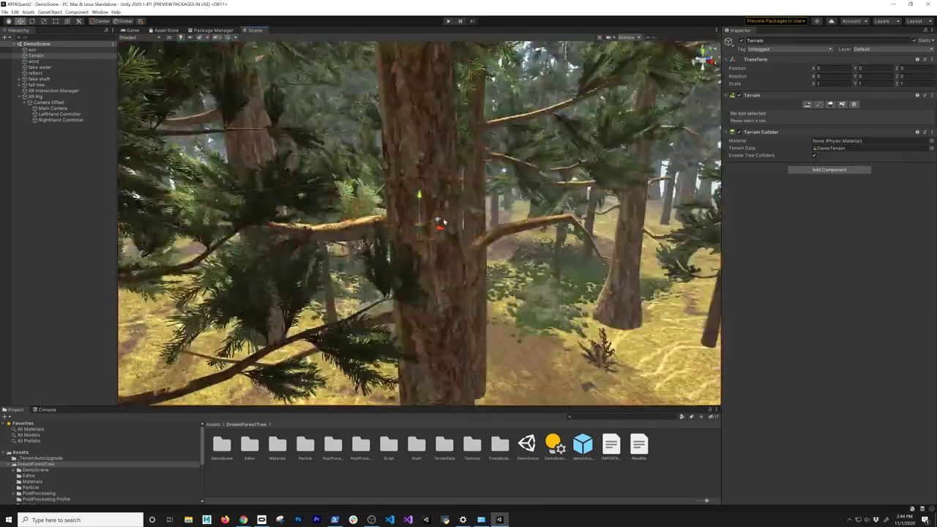
{"action": "left_click_drag", "start_coordinate": [444, 222], "coordinate": [542, 216], "text": "alt"}
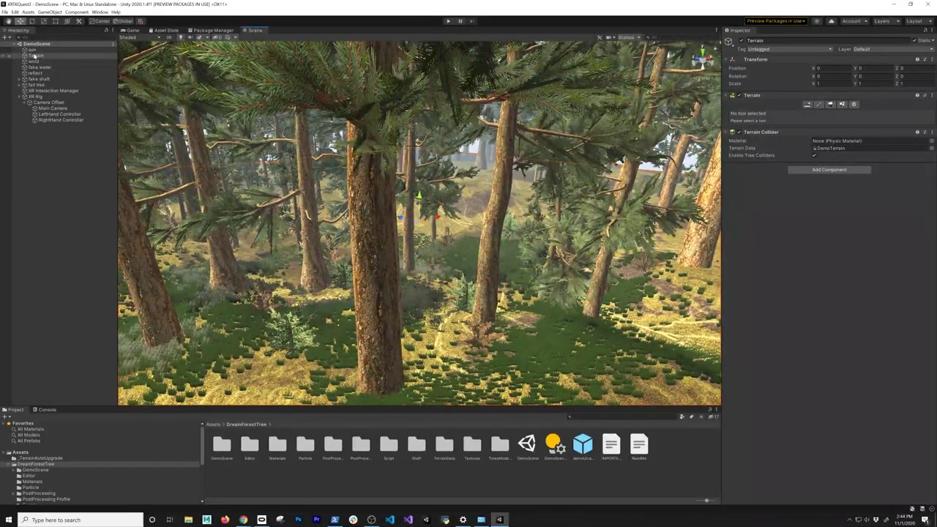
{"action": "left_click", "coordinate": [830, 170]}
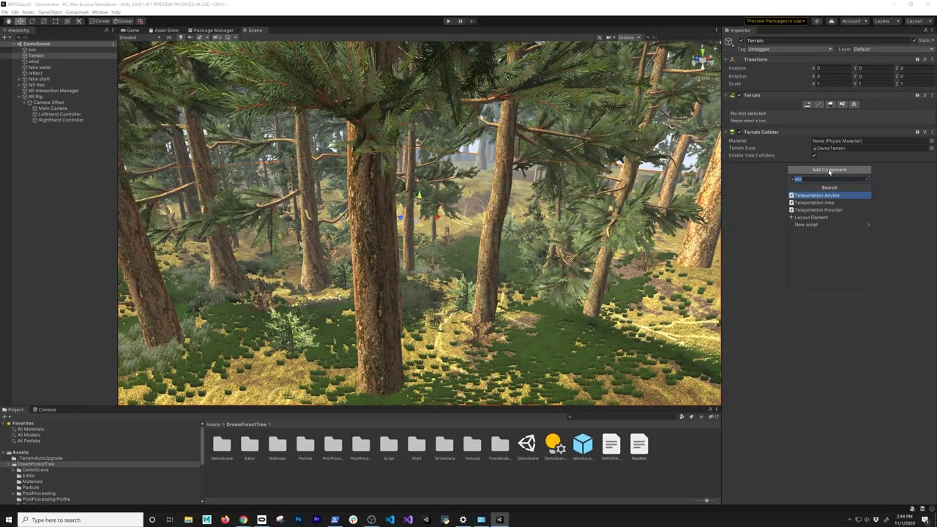
{"action": "type", "text": "tele"}
{"action": "key", "text": "Down"}
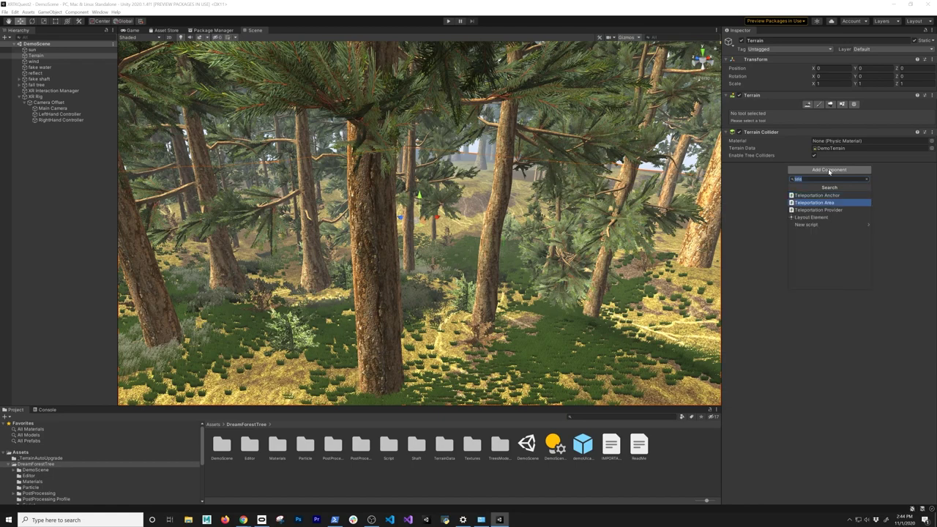
{"action": "key", "text": "Up"}
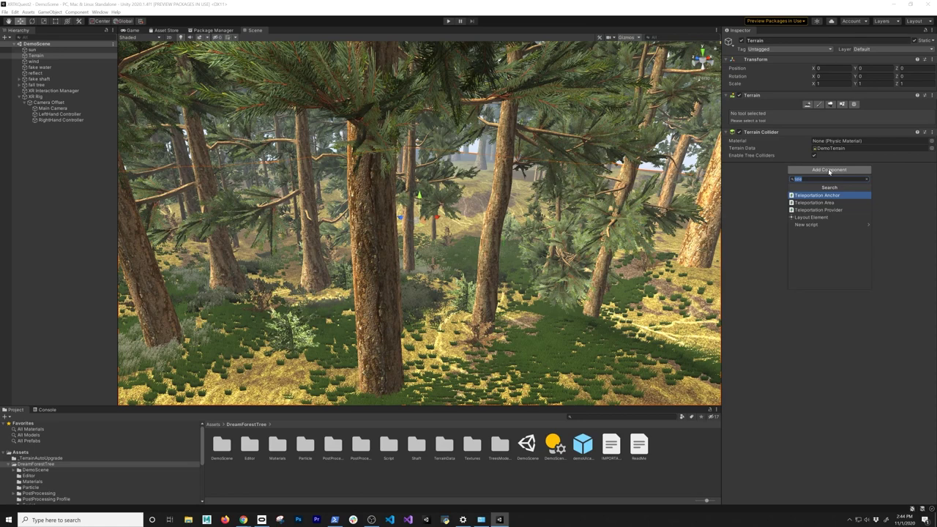
{"action": "key", "text": "Down"}
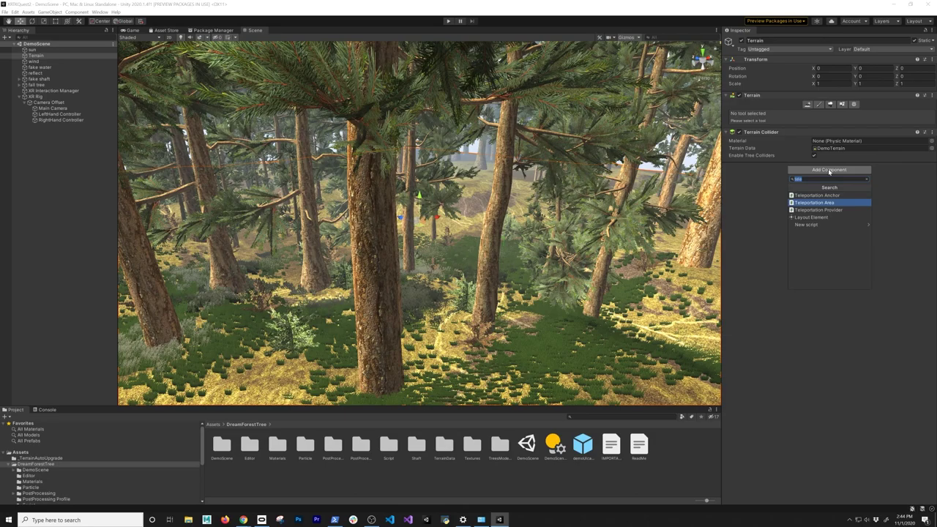
{"action": "key", "text": "Return"}
Set the Max Raycast Distance of the RightHand Controller's XR Ray Interactor to 60 and run the scene.
{"action": "scroll", "coordinate": [419, 223], "scroll_direction": "up", "scroll_amount": 10}
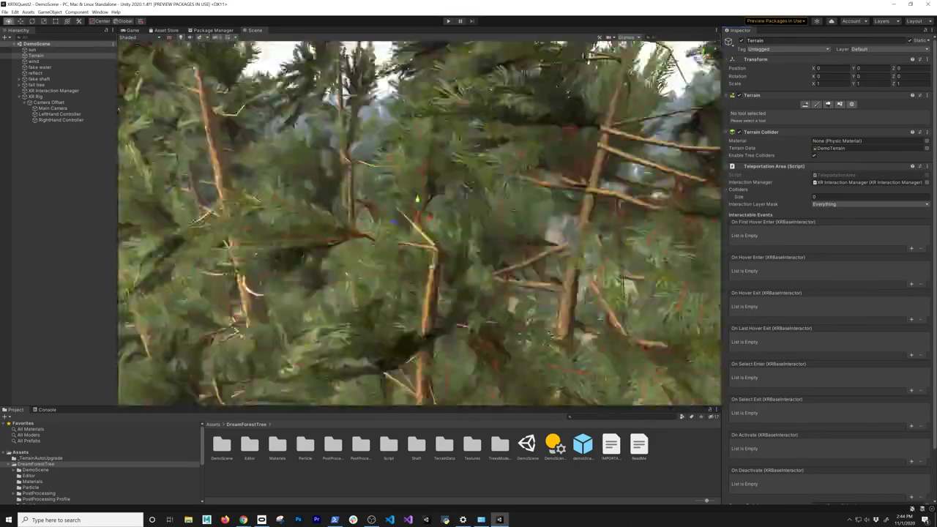
{"action": "left_click_drag", "start_coordinate": [439, 264], "coordinate": [511, 248], "text": "alt"}
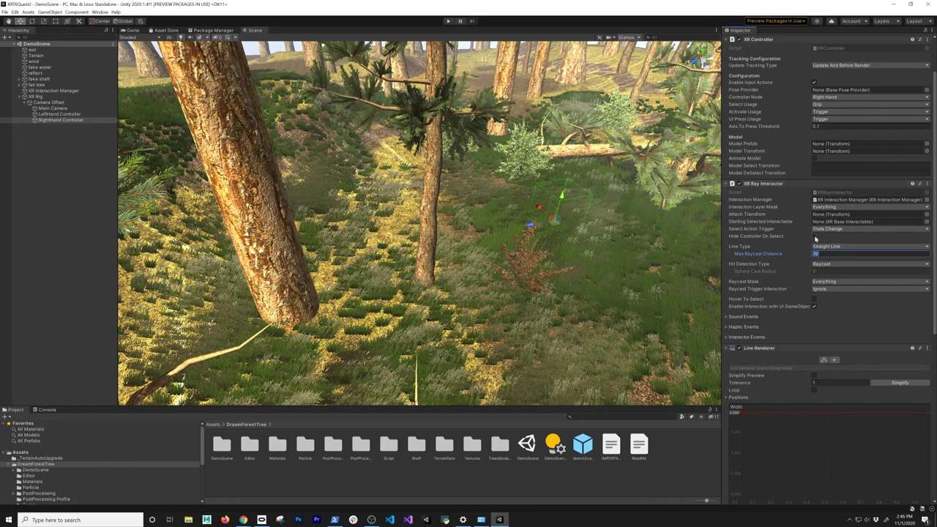
{"action": "type", "text": "60"}
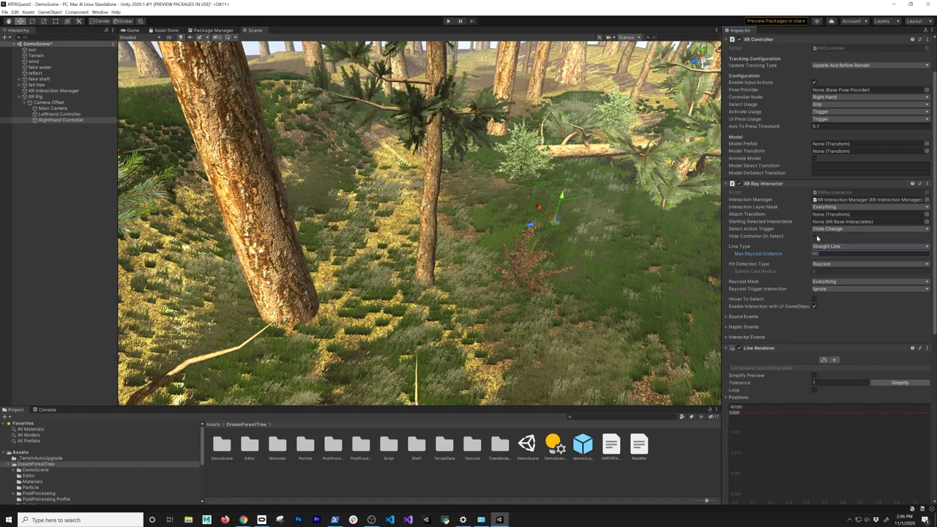
{"action": "left_click", "coordinate": [448, 21]}
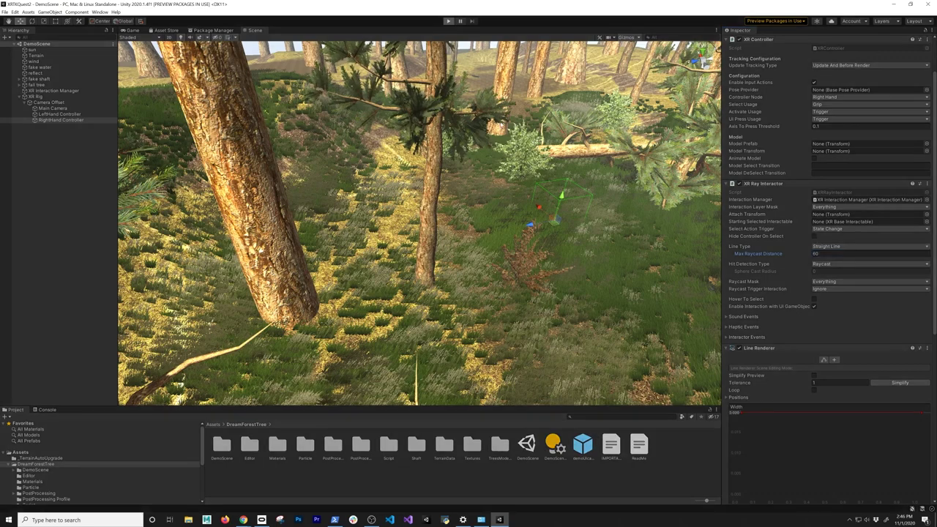